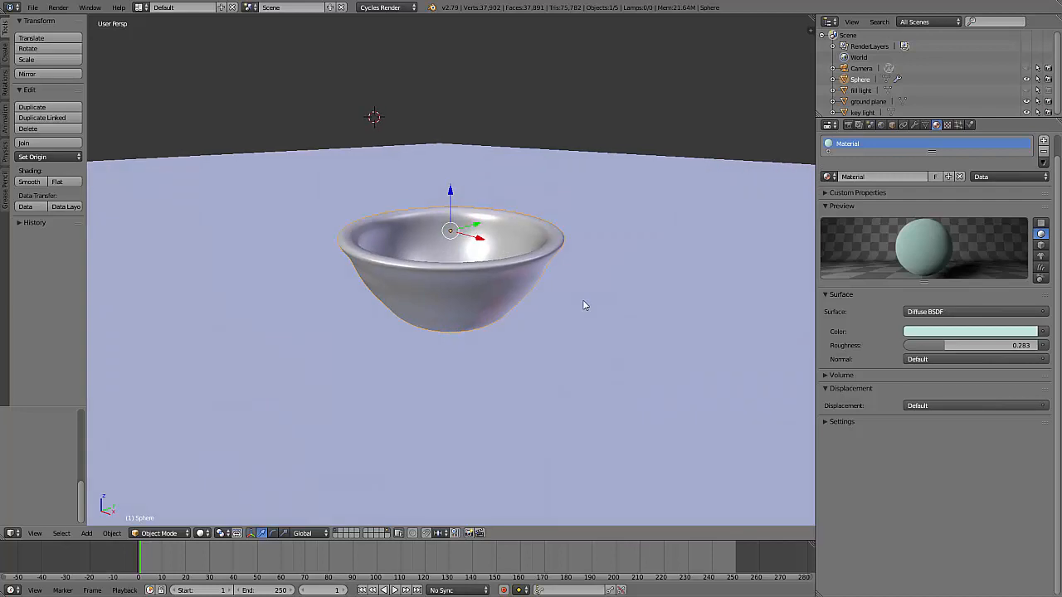
Switch the viewport to rendered shading and frame the bowl for a close preview
scroll(583, 301, down, 4)
scroll(582, 300, up, 2)
scroll(583, 300, up, 1)
scroll(583, 301, down, 5)
scroll(496, 308, up, 6)
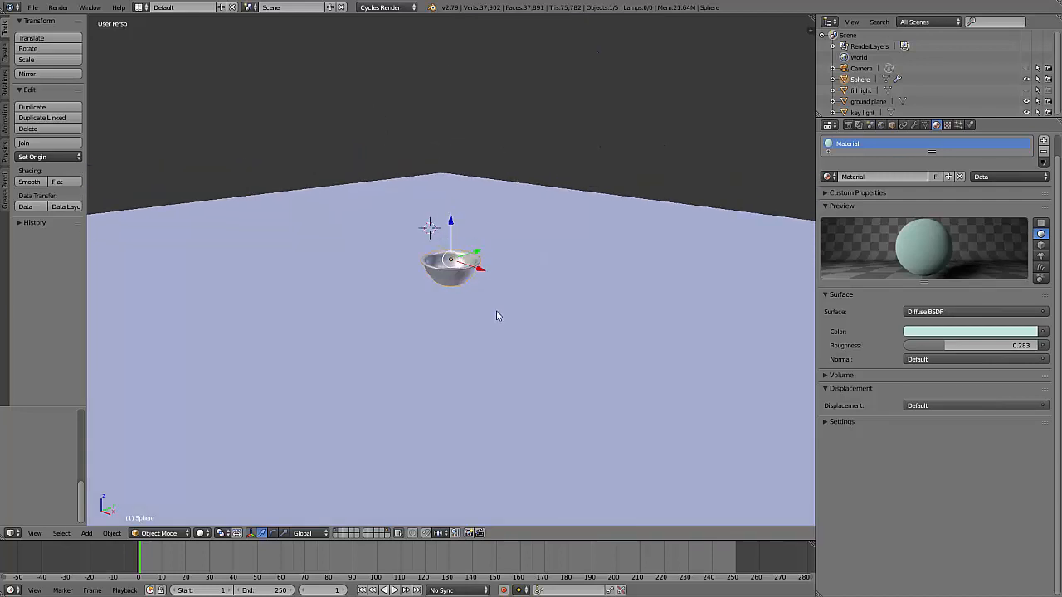
key(shift+z)
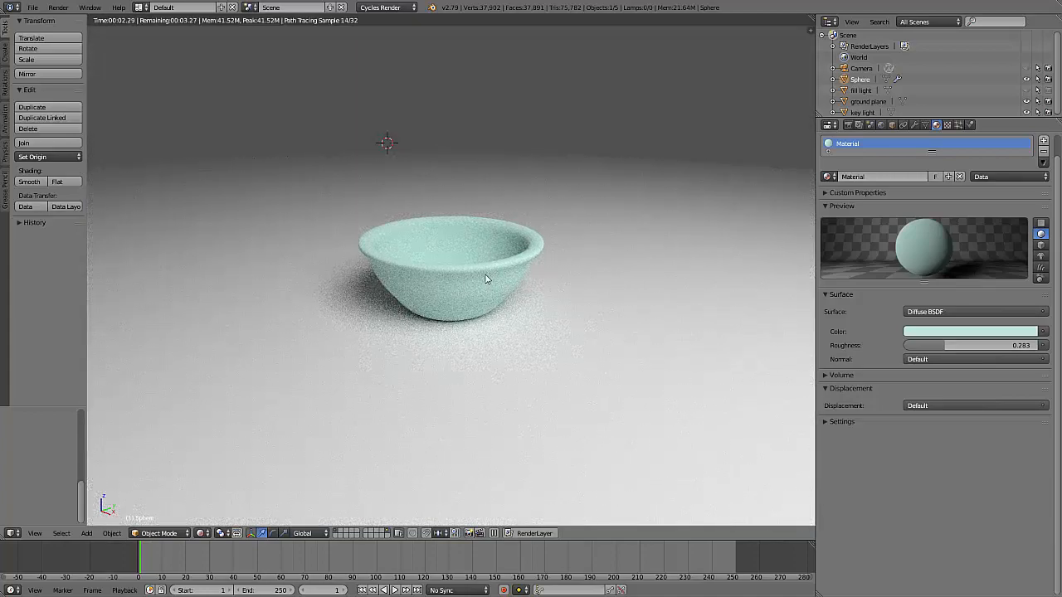
scroll(486, 280, up, 2)
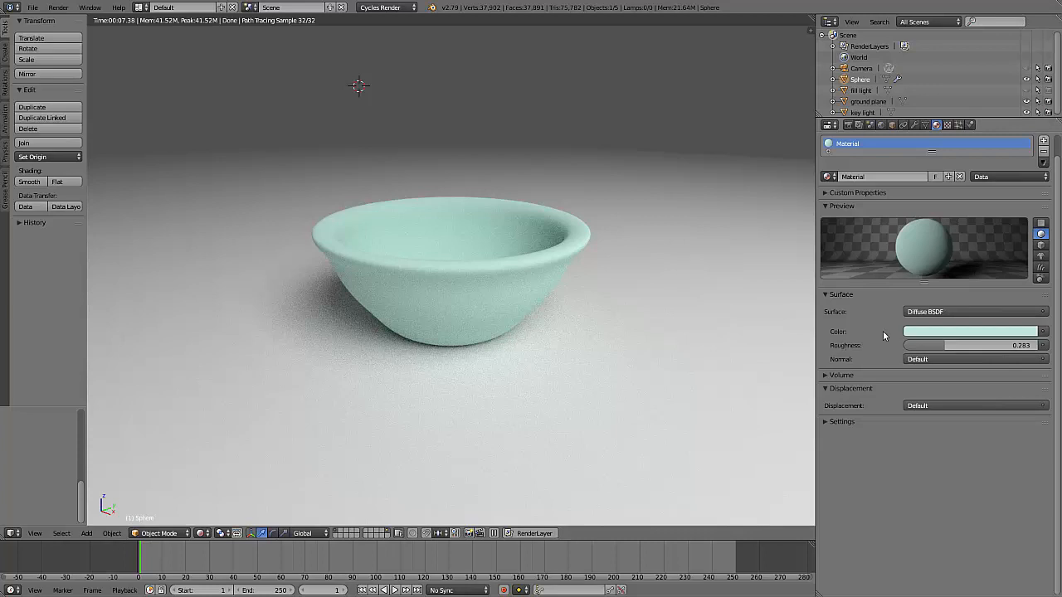
Inspect the hex code of the bowl material's diffuse color, leaving the value as it is
click(964, 310)
click(964, 311)
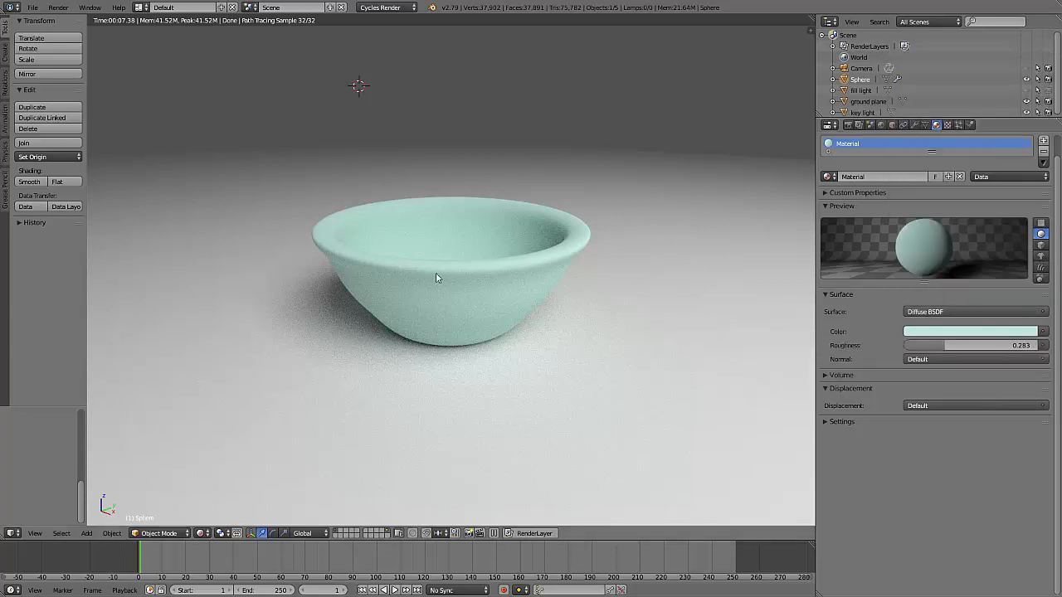
click(976, 333)
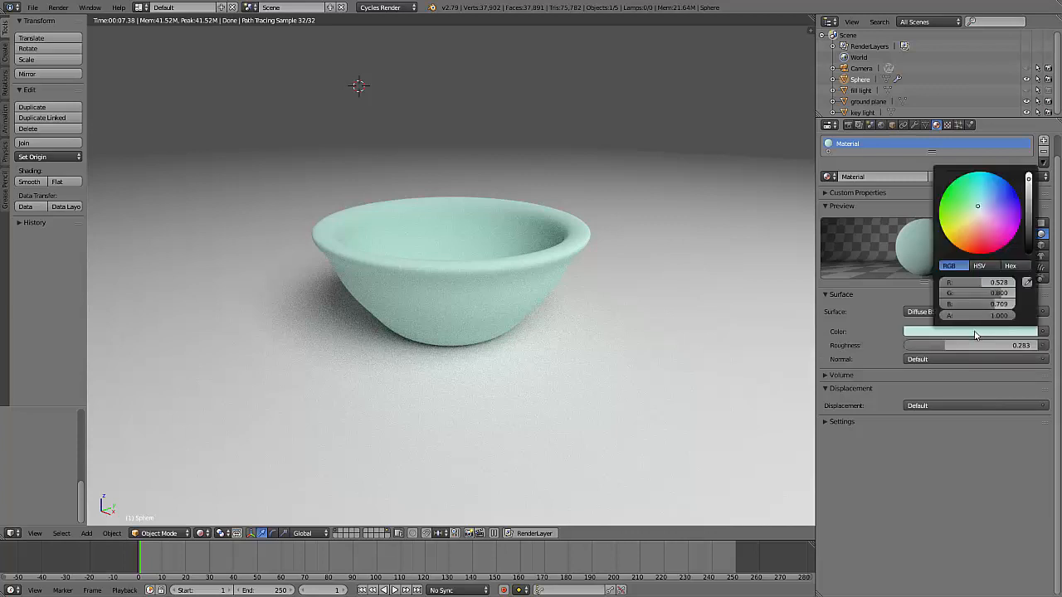
click(1011, 267)
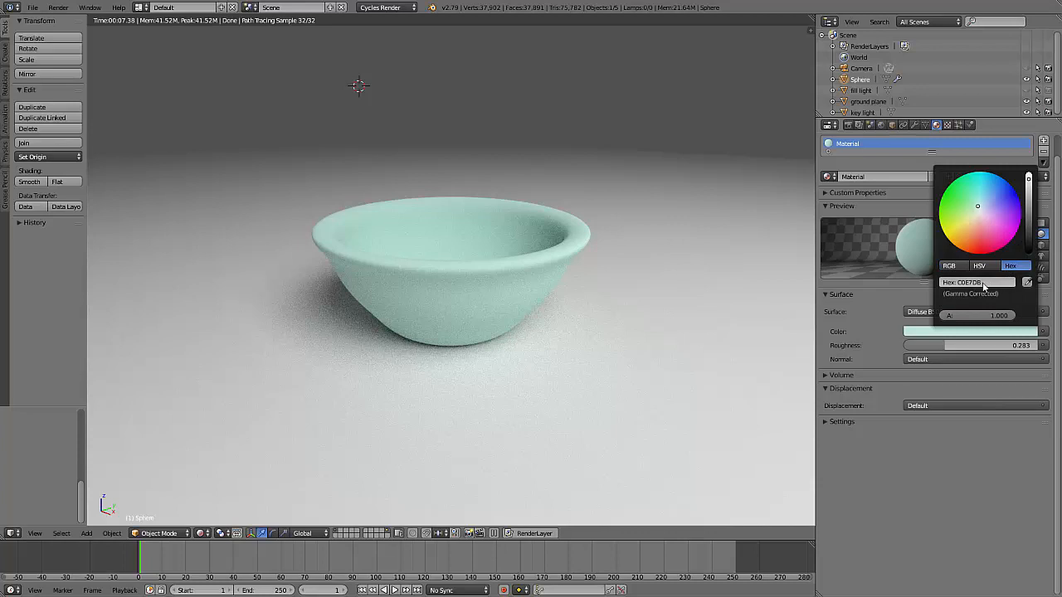
click(987, 282)
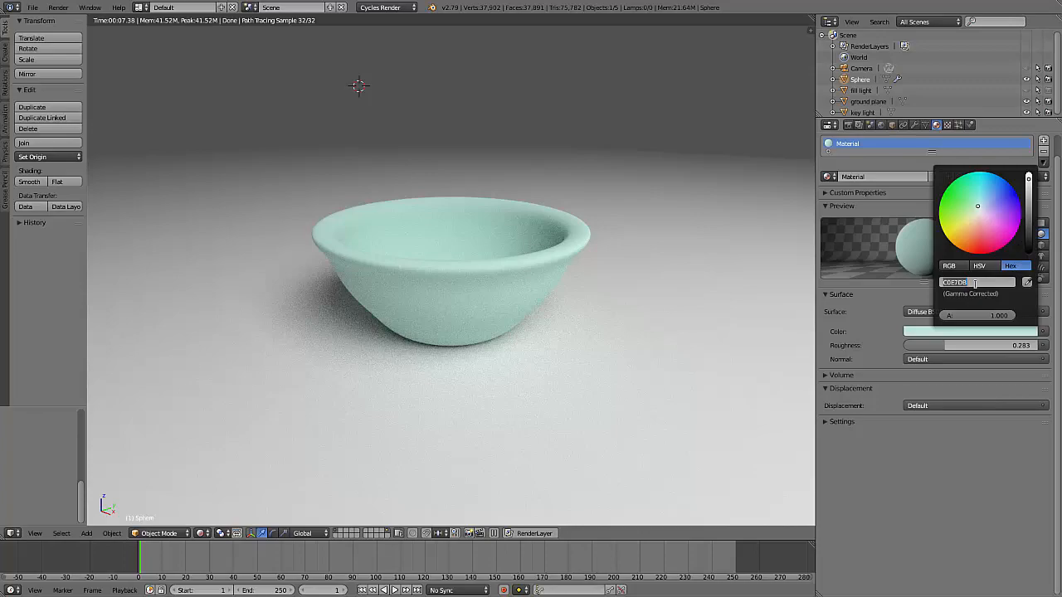
key(Return)
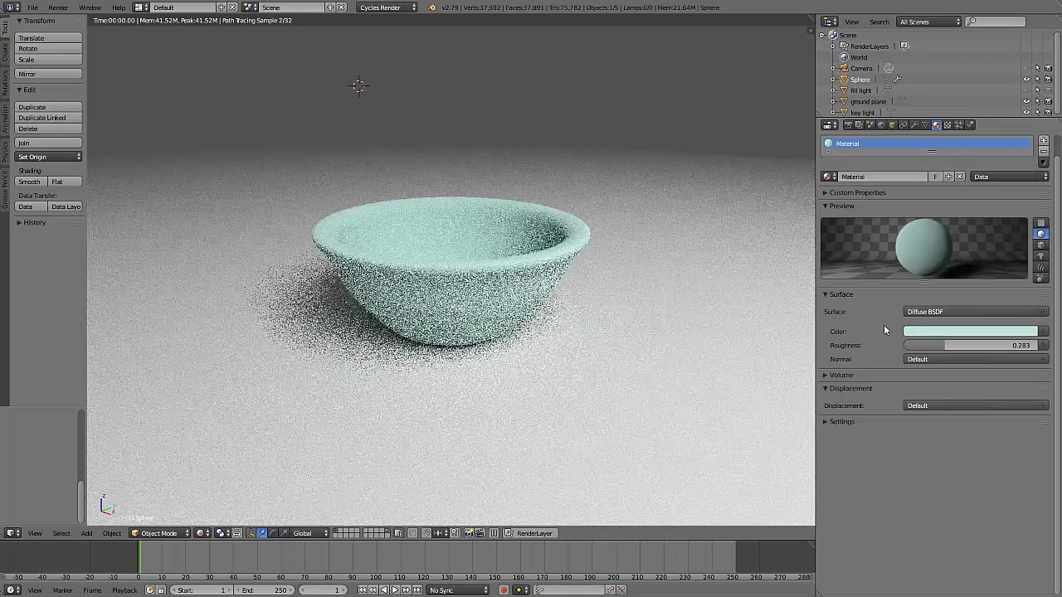
Change the bowl's surface shader to Principled BSDF and lower its roughness to 0
click(943, 312)
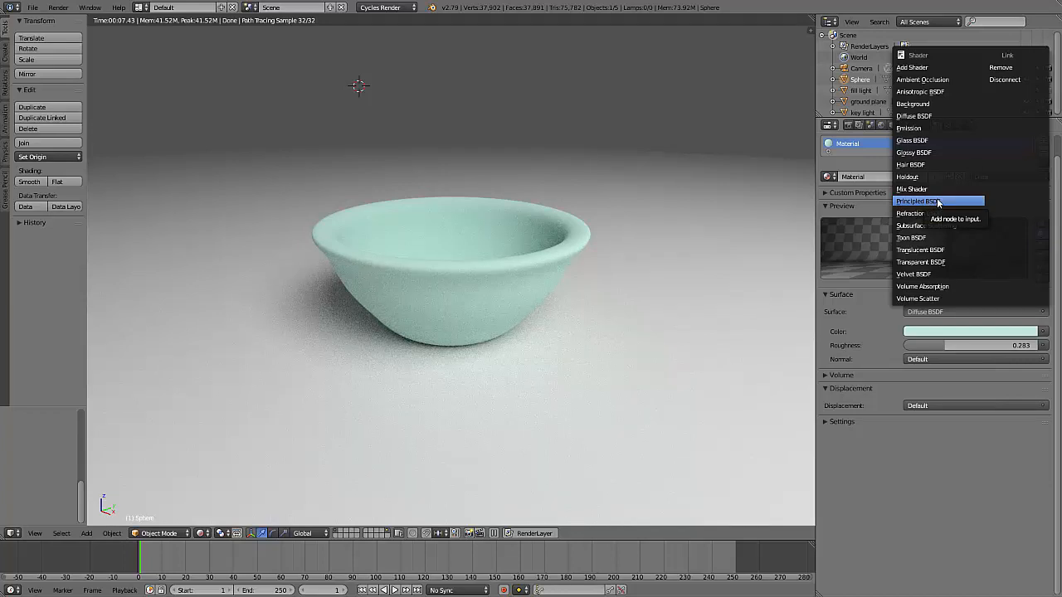
click(938, 202)
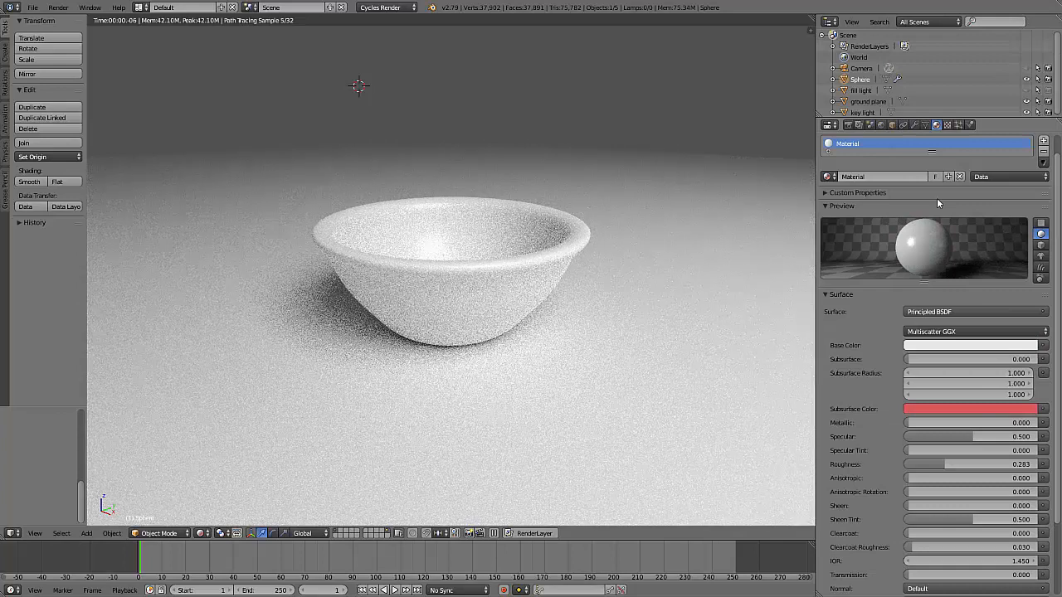
click(827, 205)
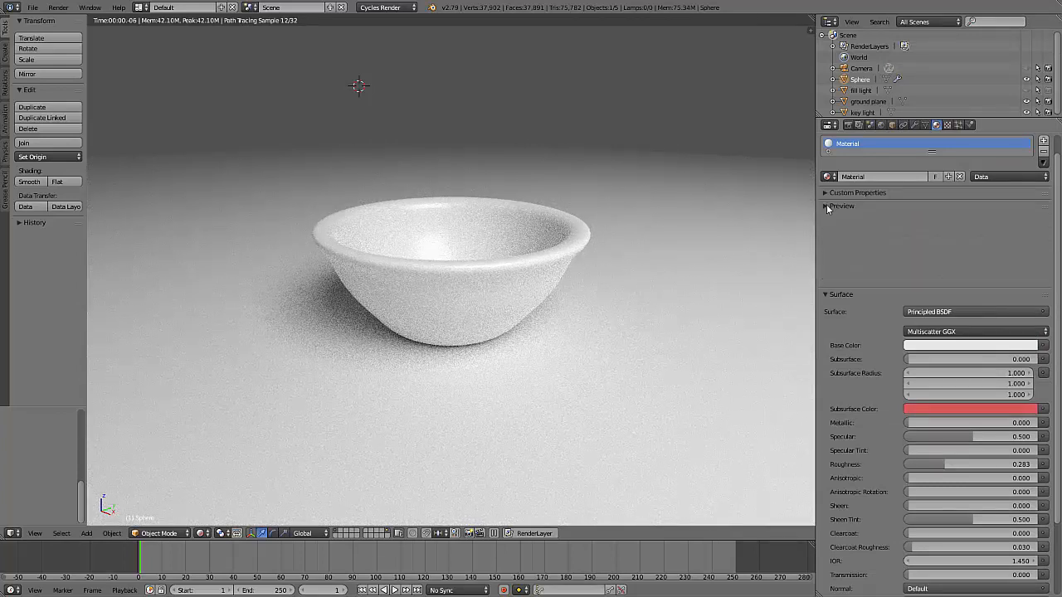
click(827, 205)
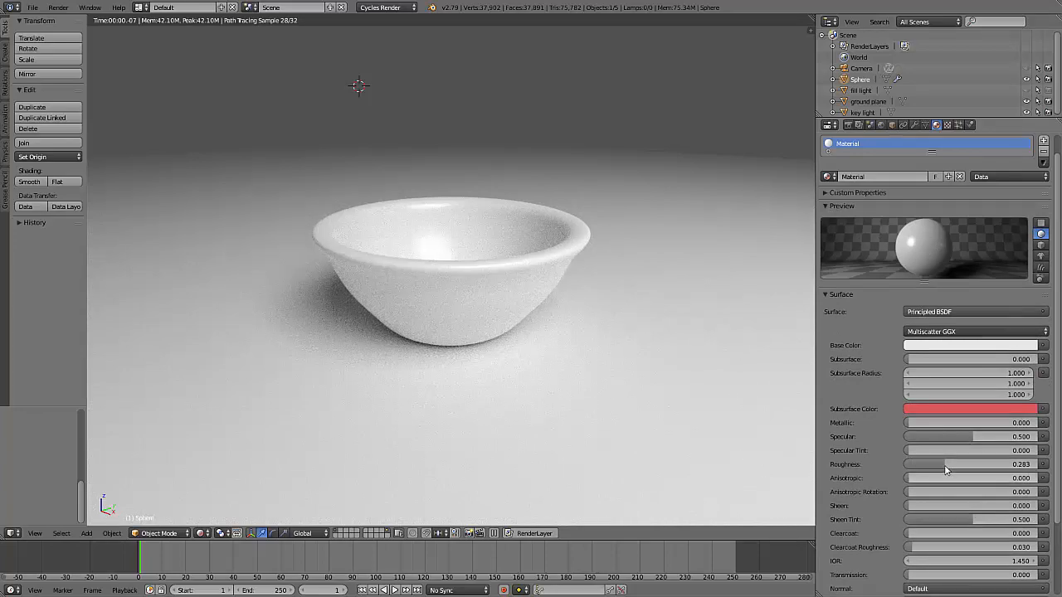
drag(943, 464, 905, 470)
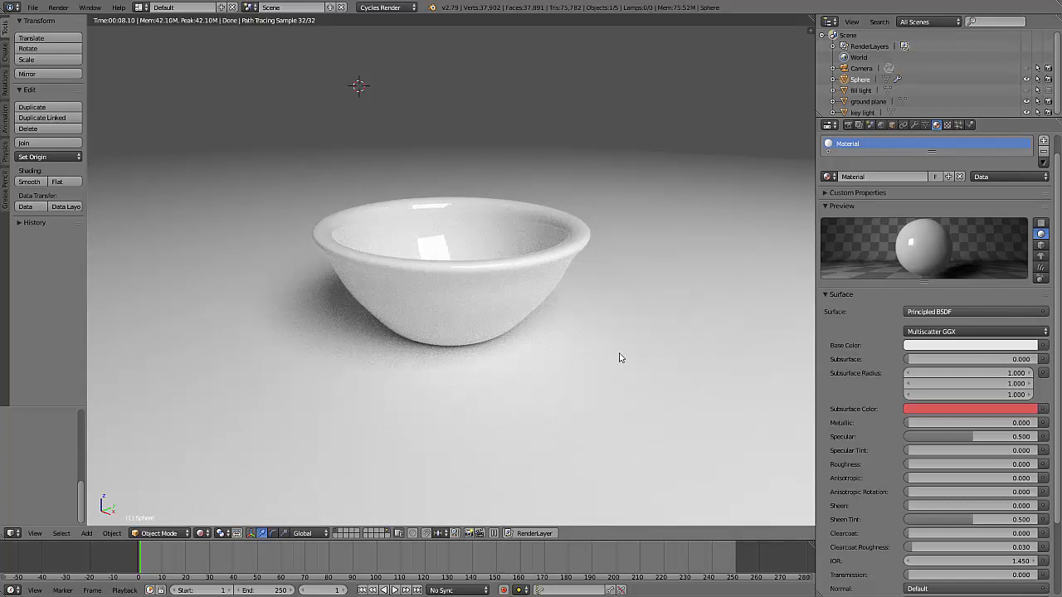
Give the bowl's material a dark red base color, hex 863934
click(954, 345)
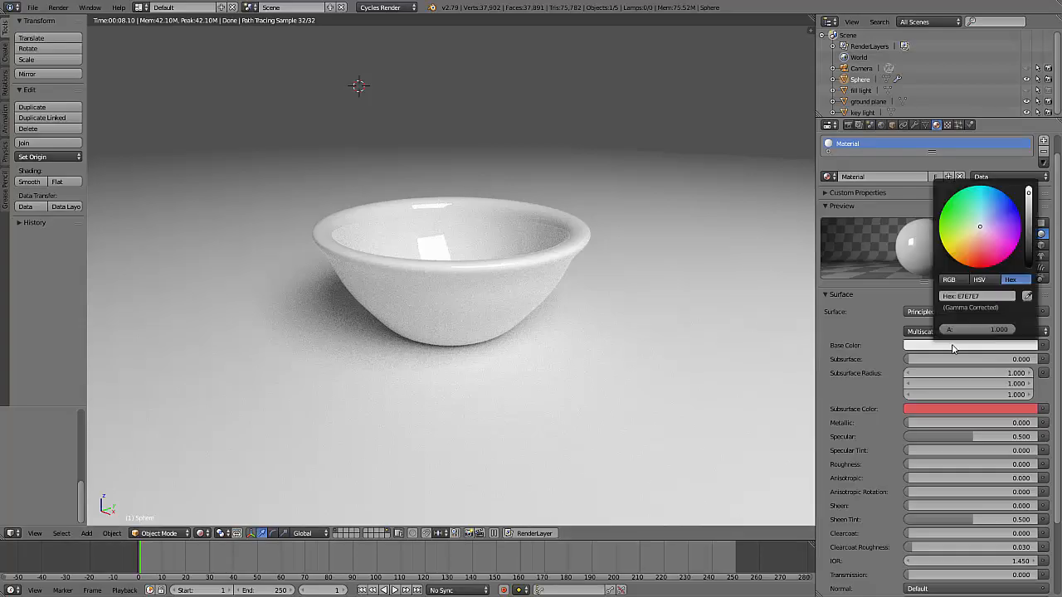
click(978, 252)
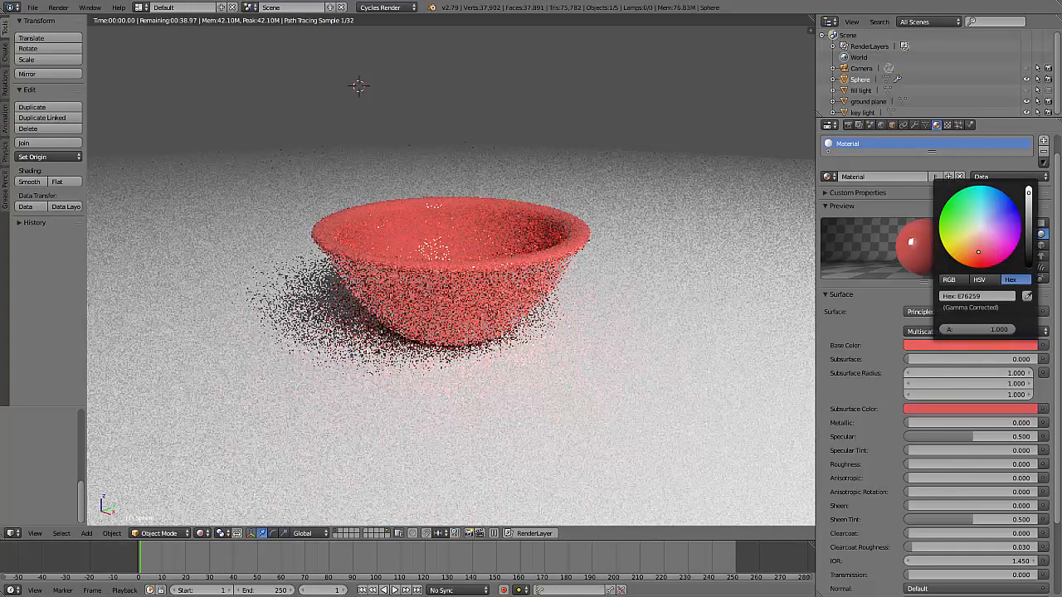
drag(1029, 197, 1028, 224)
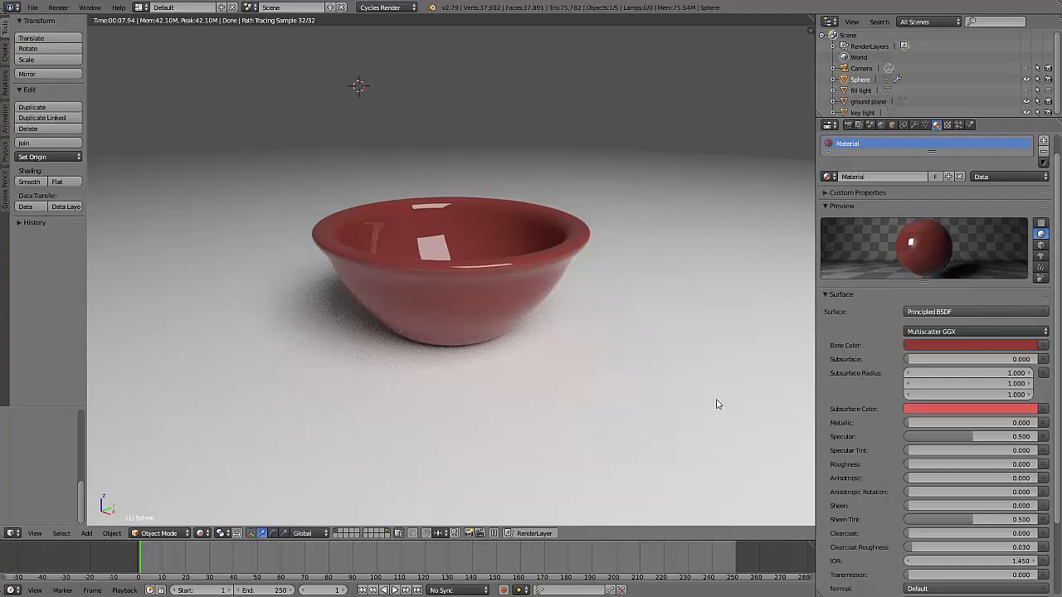
Try roughness values of 0.235 and 0.308 on the red bowl, and return the roughness to 0
drag(910, 468, 938, 465)
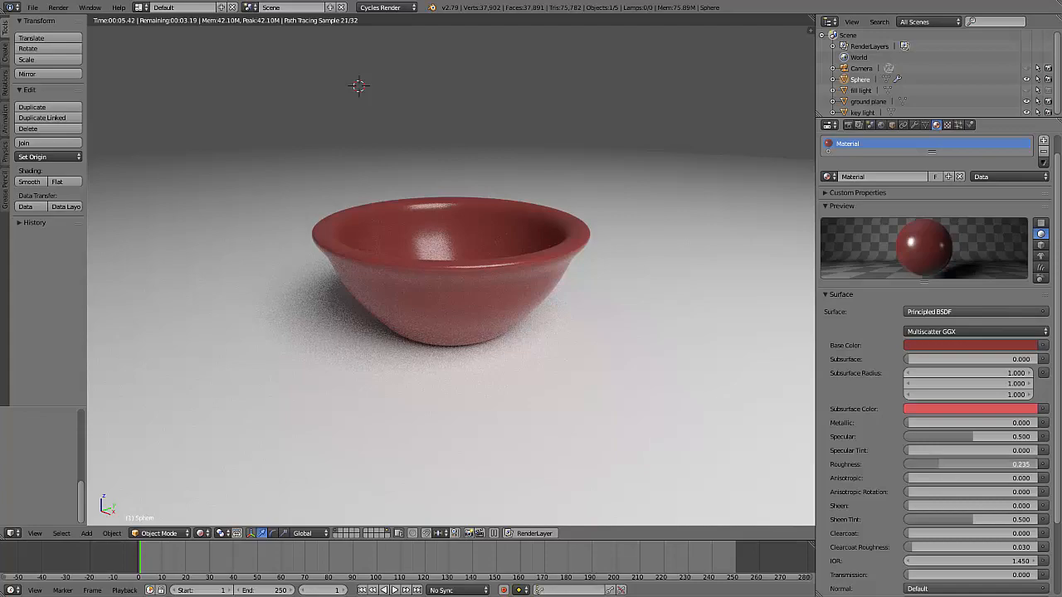
drag(939, 464, 950, 467)
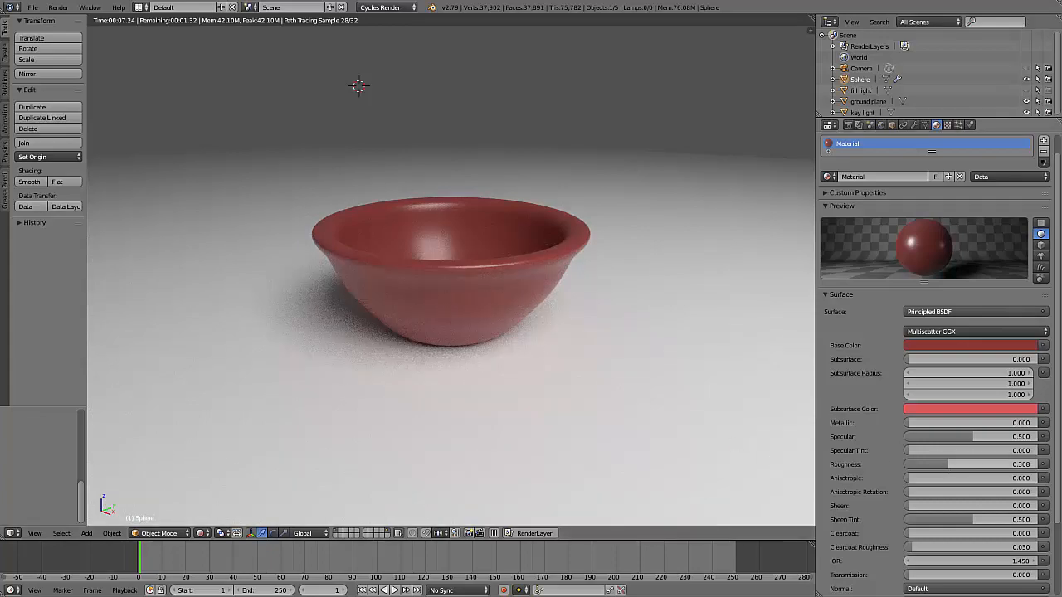
drag(951, 466, 894, 466)
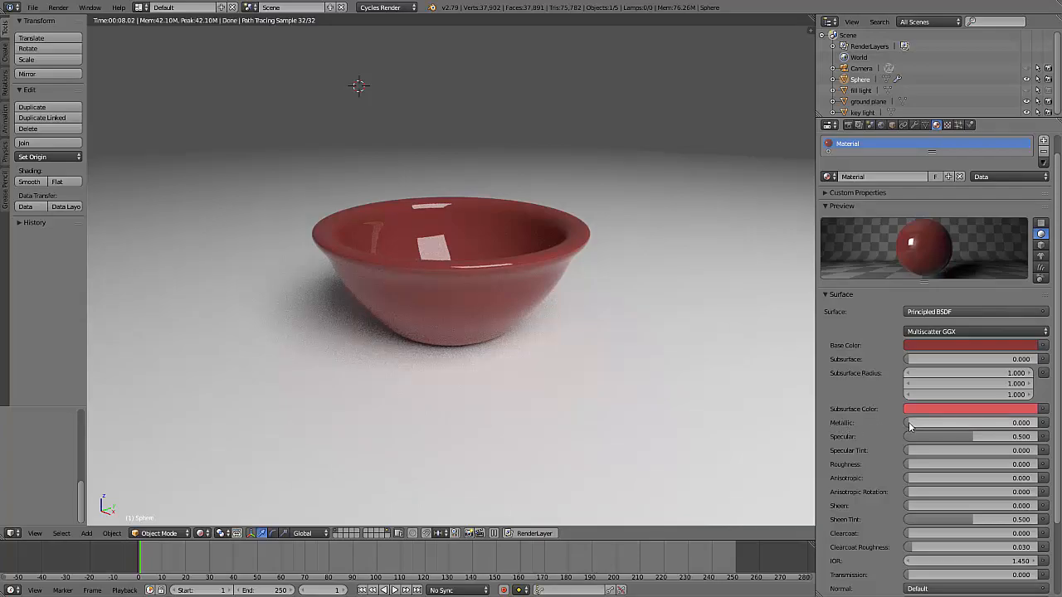
Set the bowl material's Metallic to 1 and make its base color pure white with R, G and B at 1
drag(909, 425, 1006, 431)
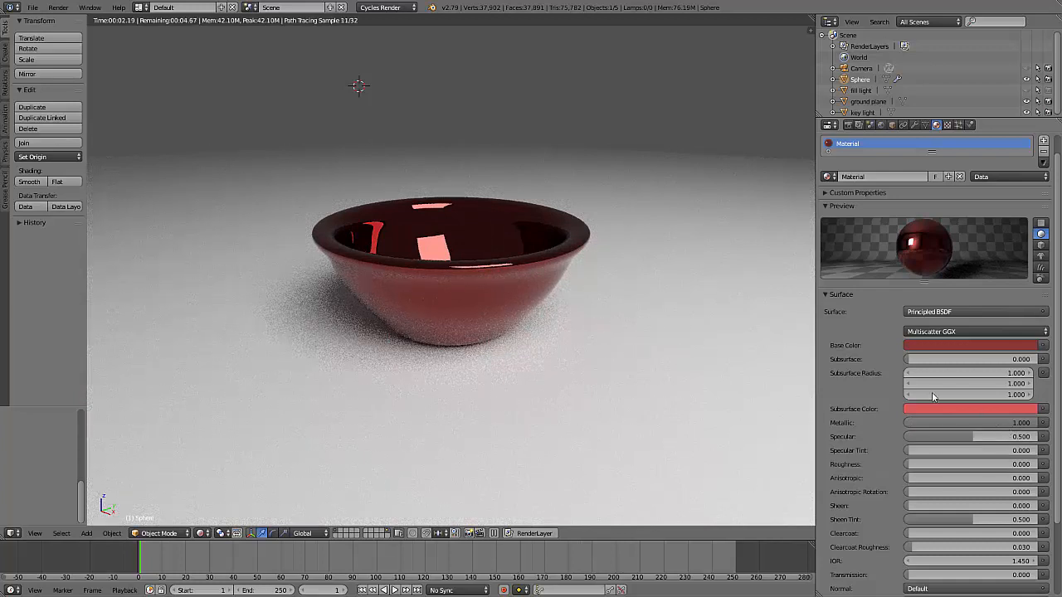
click(973, 344)
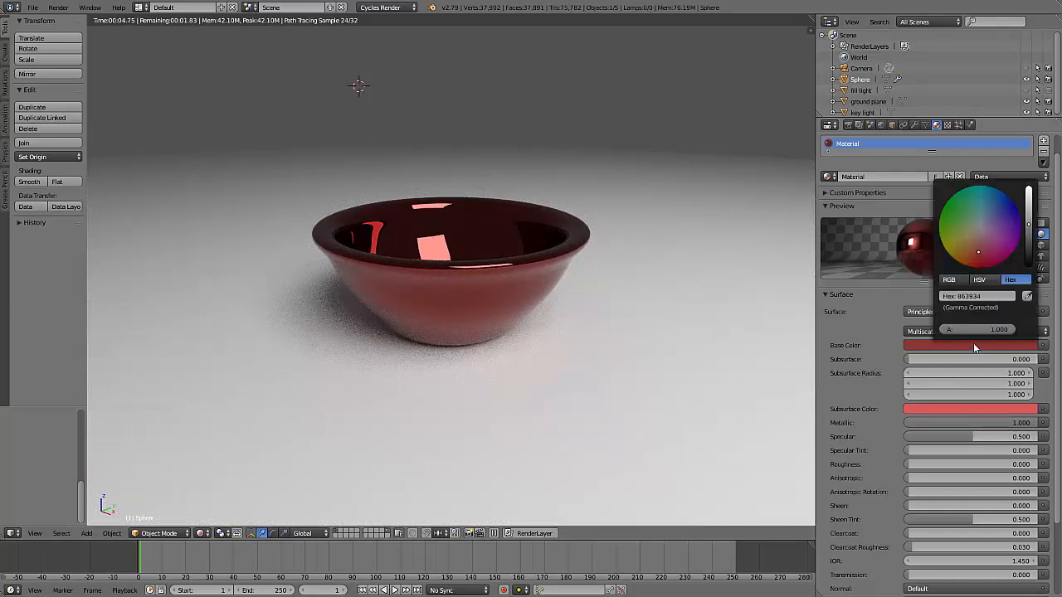
click(979, 231)
click(950, 280)
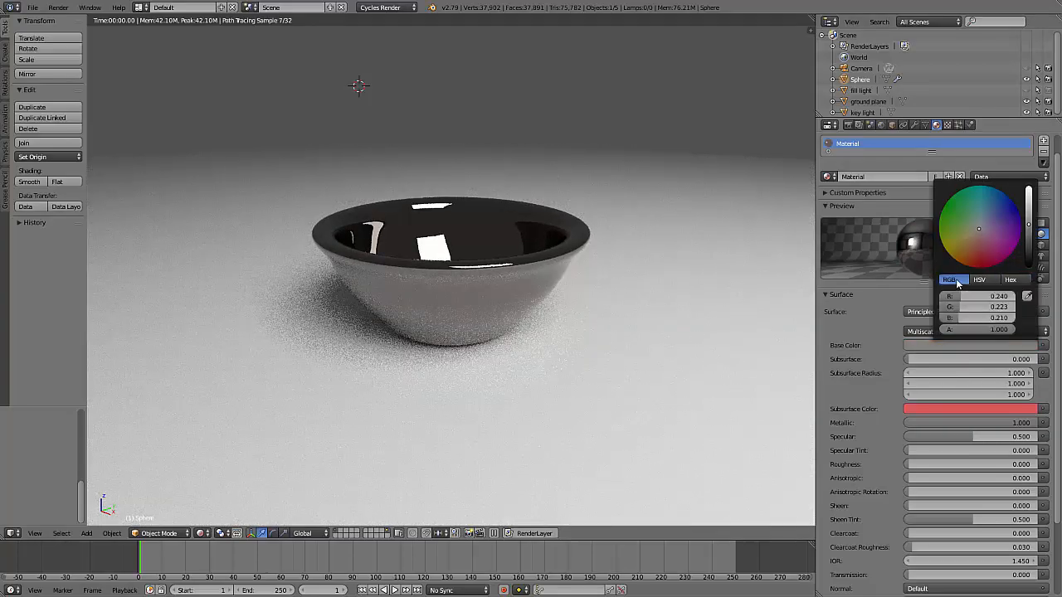
click(964, 296)
text(1)
key(Return)
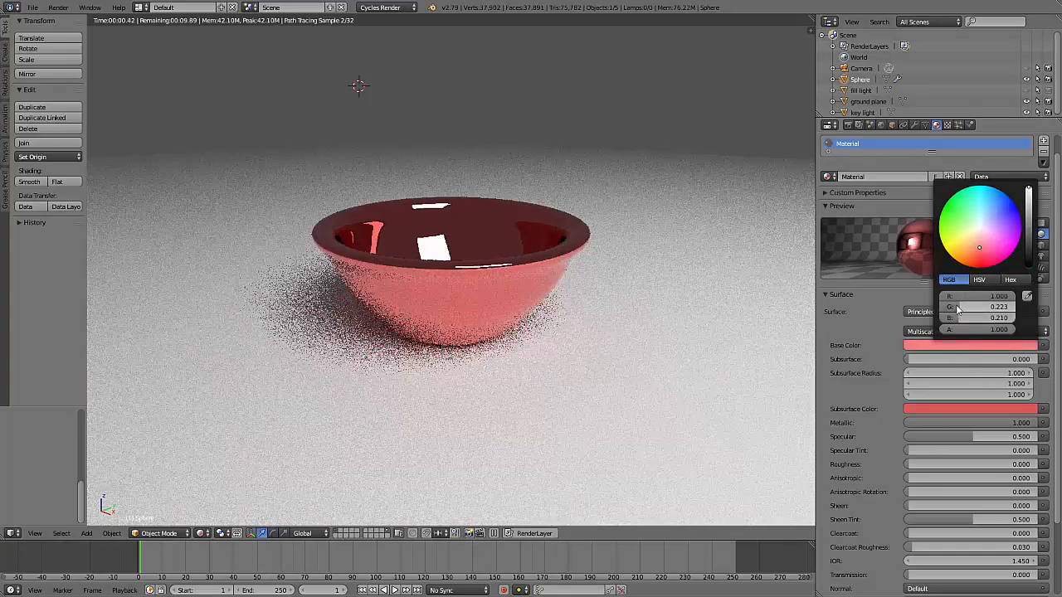
click(958, 307)
text(1)
key(Return)
click(962, 318)
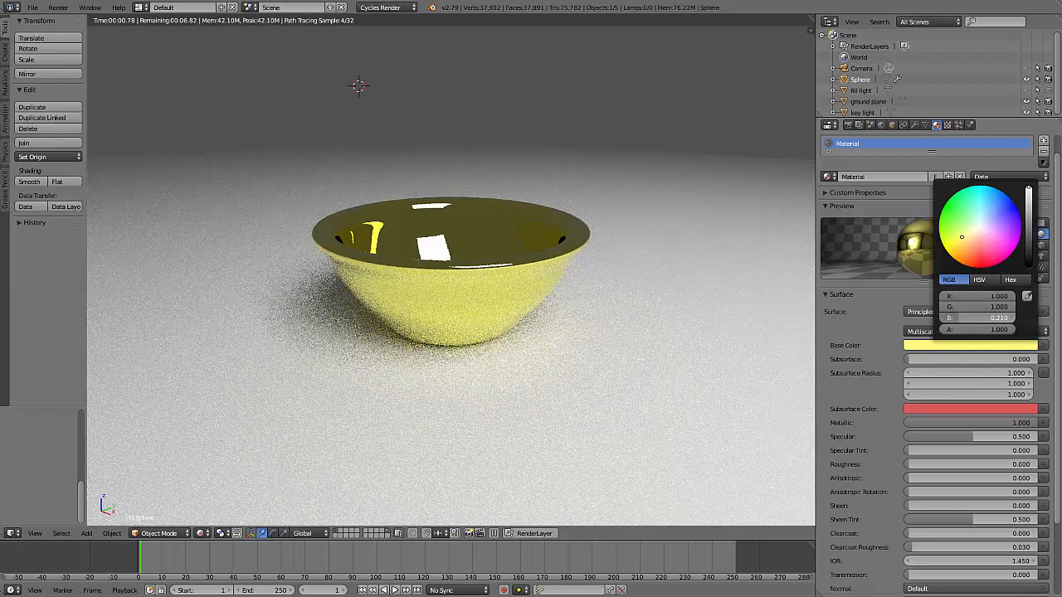
text(1)
key(Return)
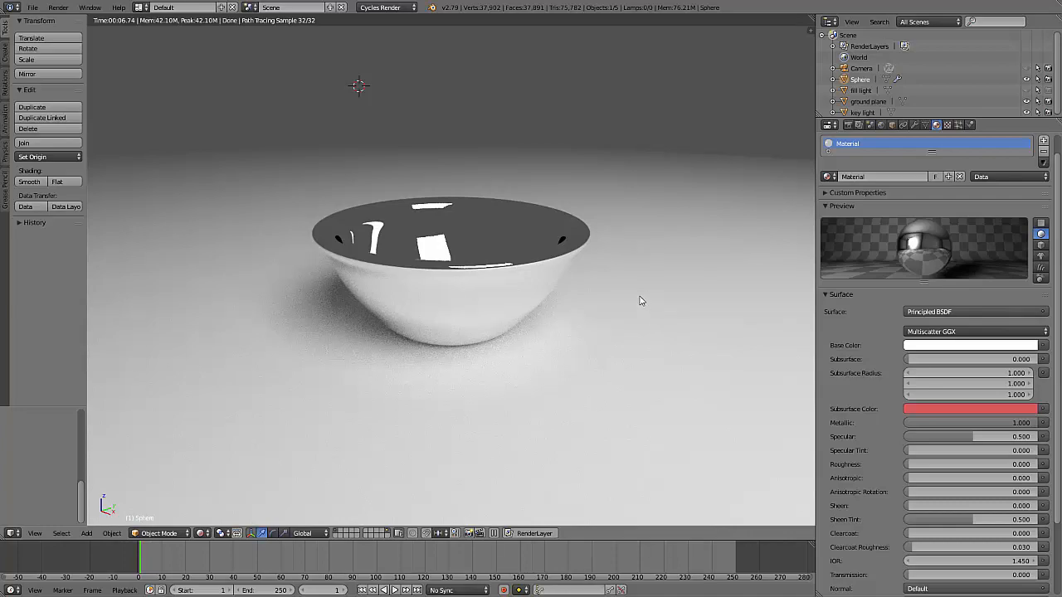
Raise the roughness of the metallic bowl's material to 0.175
mouse_move(642, 310)
middle_down()
mouse_move(594, 348)
mouse_move(621, 310)
middle_up()
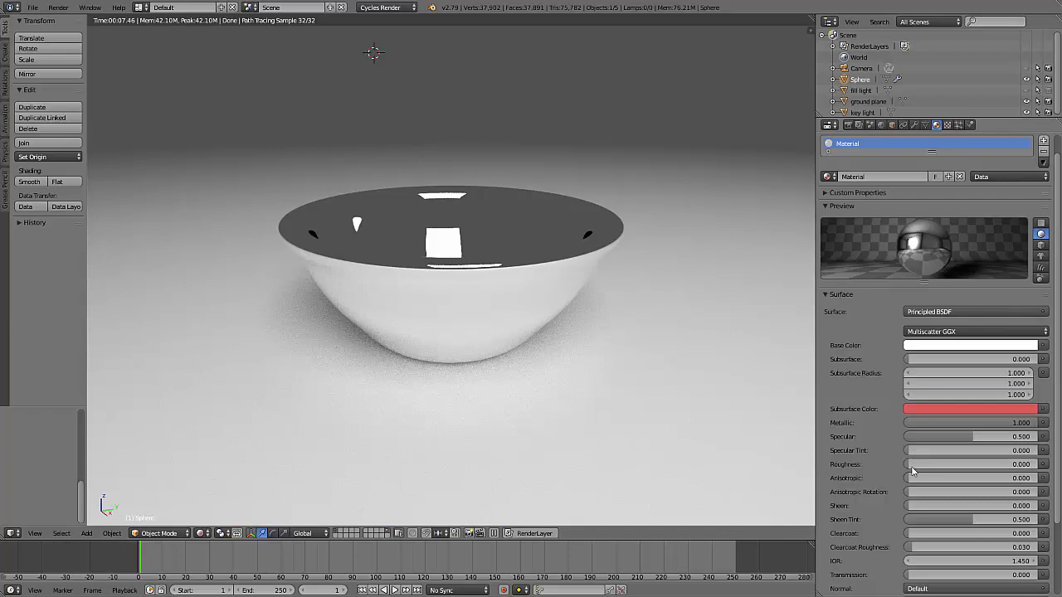
drag(912, 468, 938, 465)
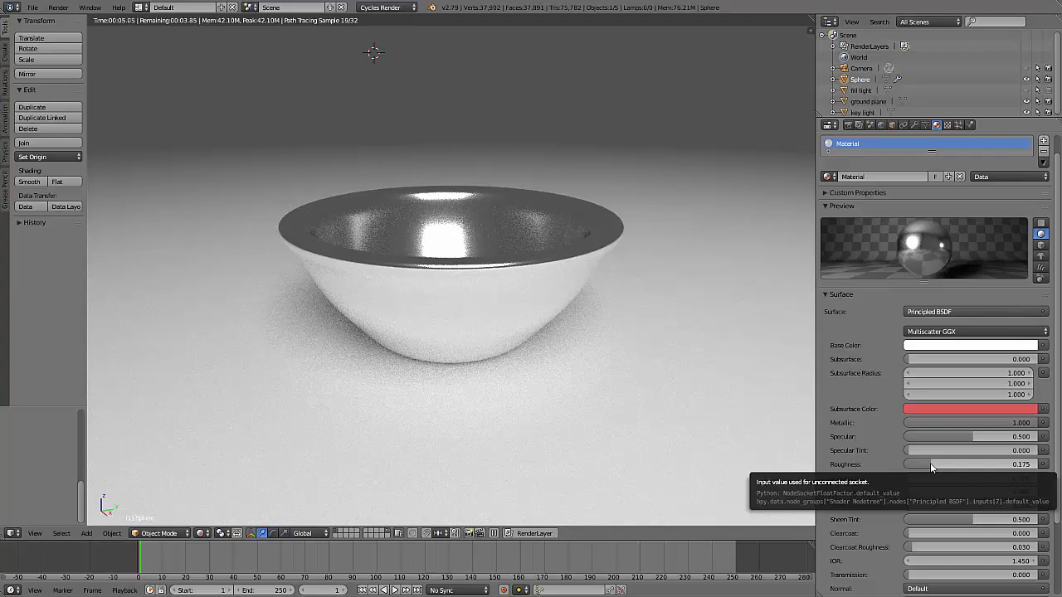
middle_drag(624, 320, 632, 292)
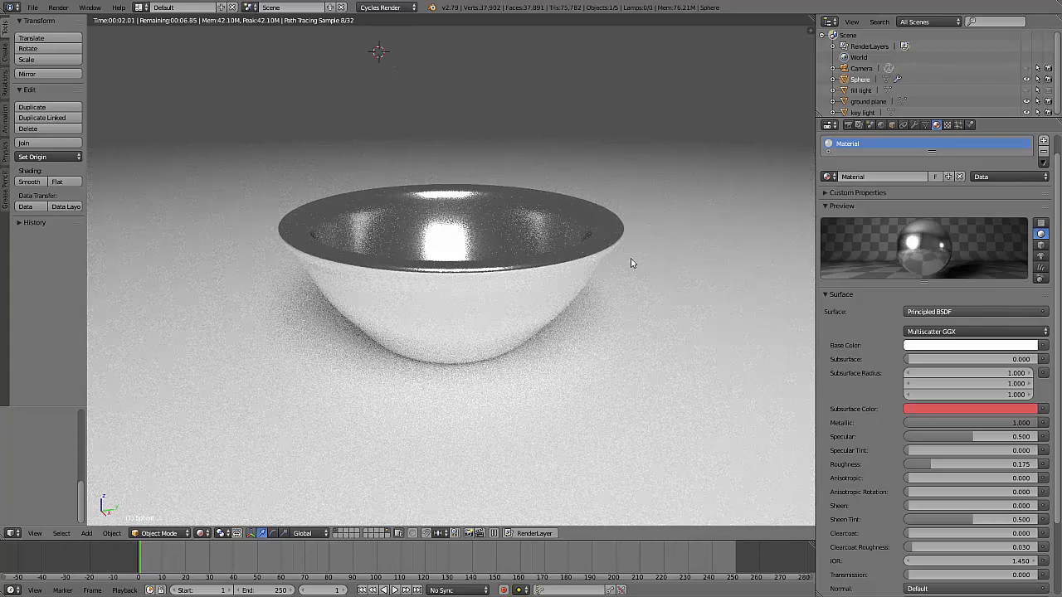
Return the viewport to solid shading and extrude the ground plane's face upward into a tall box enclosing the bowl and light
scroll(590, 274, down, 6)
key(shift+z)
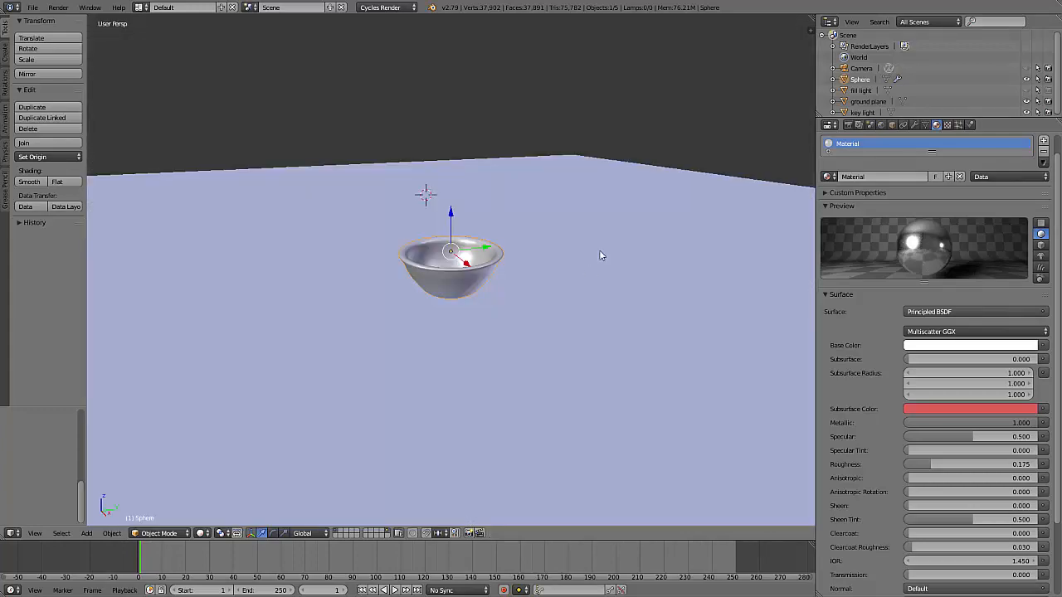
scroll(592, 261, down, 10)
mouse_move(476, 293)
middle_down()
mouse_move(565, 286)
mouse_move(536, 294)
middle_up()
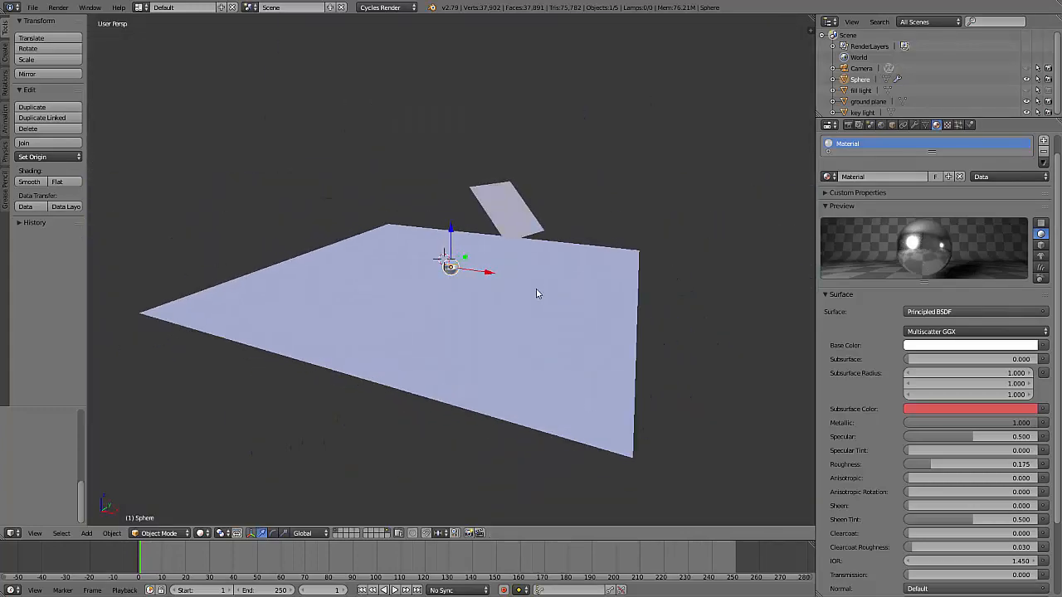
right_click(498, 335)
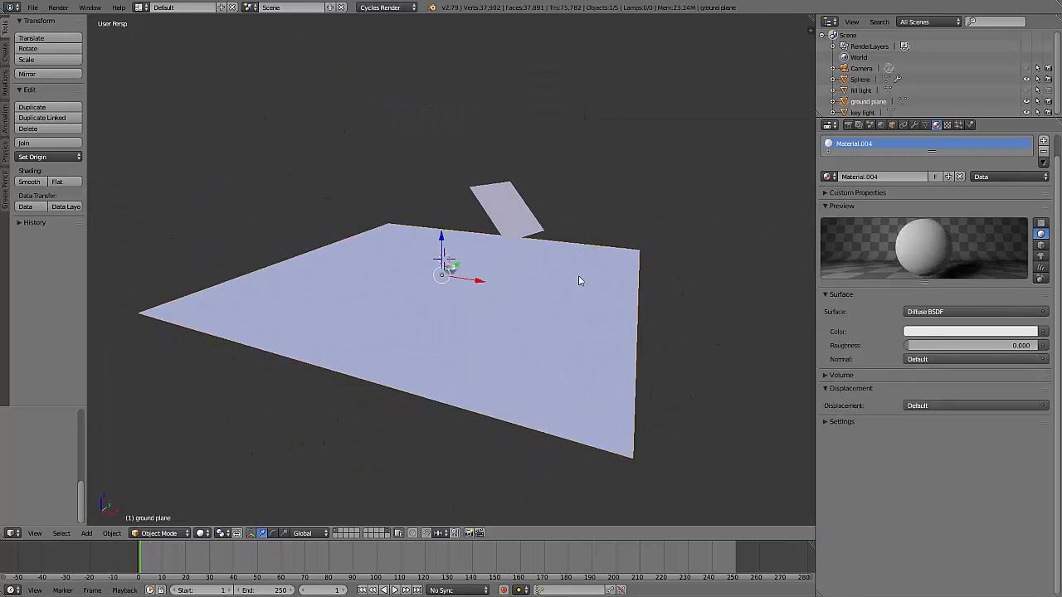
key(Tab)
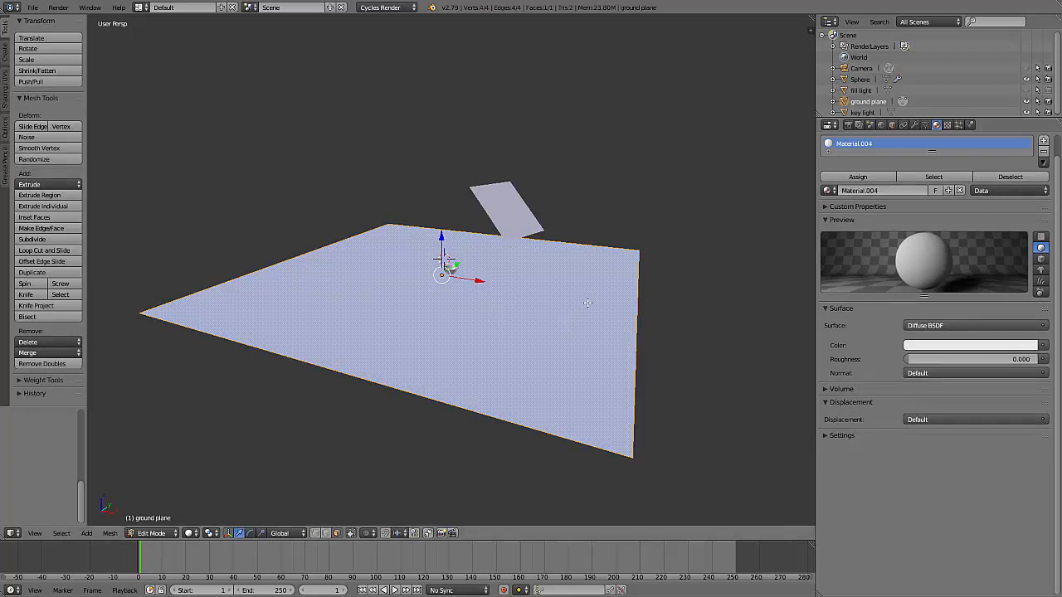
key(e)
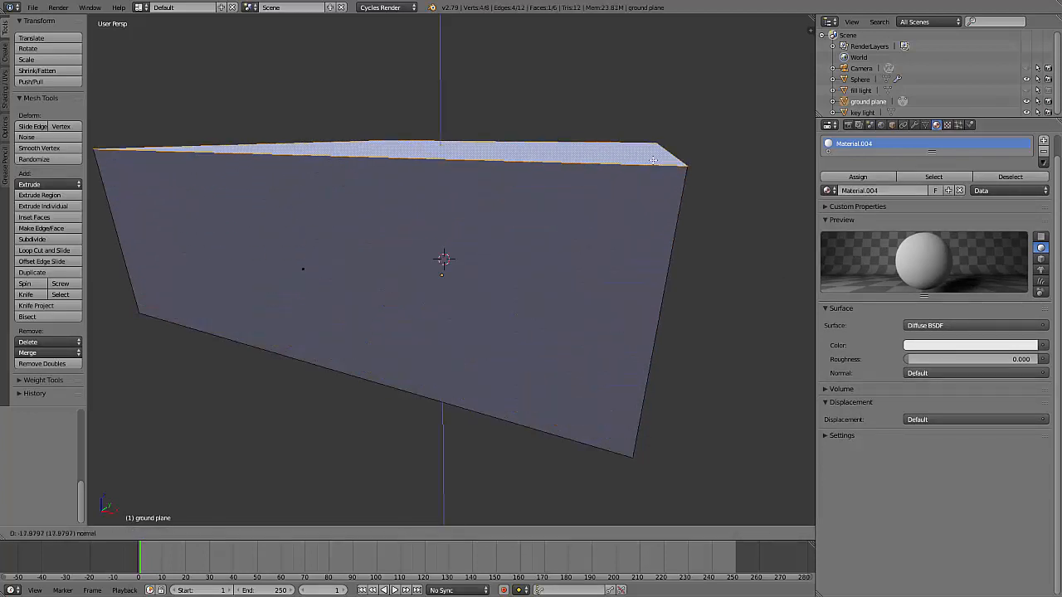
click(647, 18)
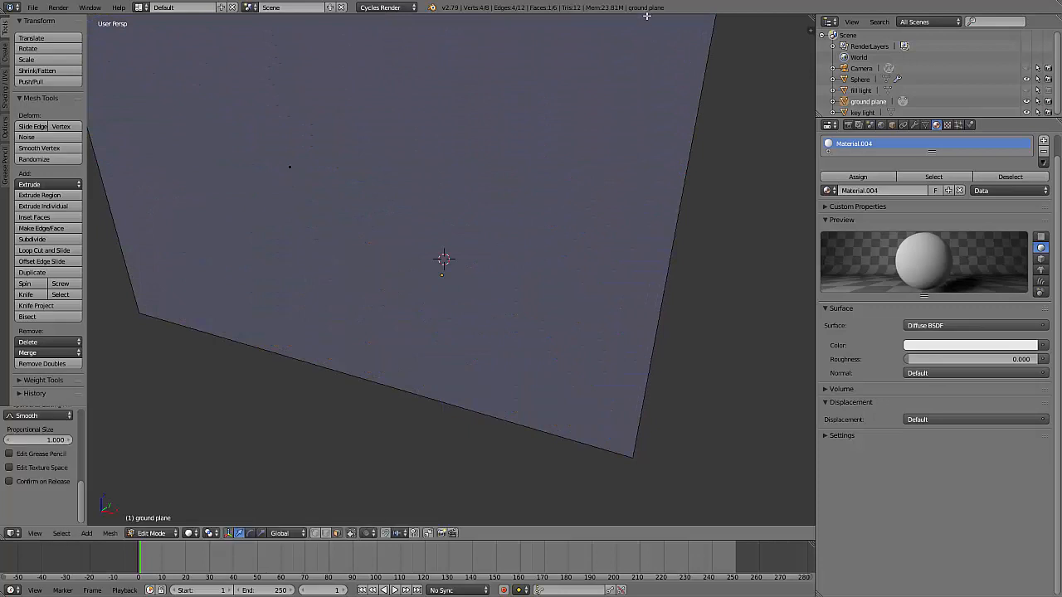
scroll(605, 154, down, 6)
middle_drag(604, 160, 595, 197)
scroll(595, 197, up, 10)
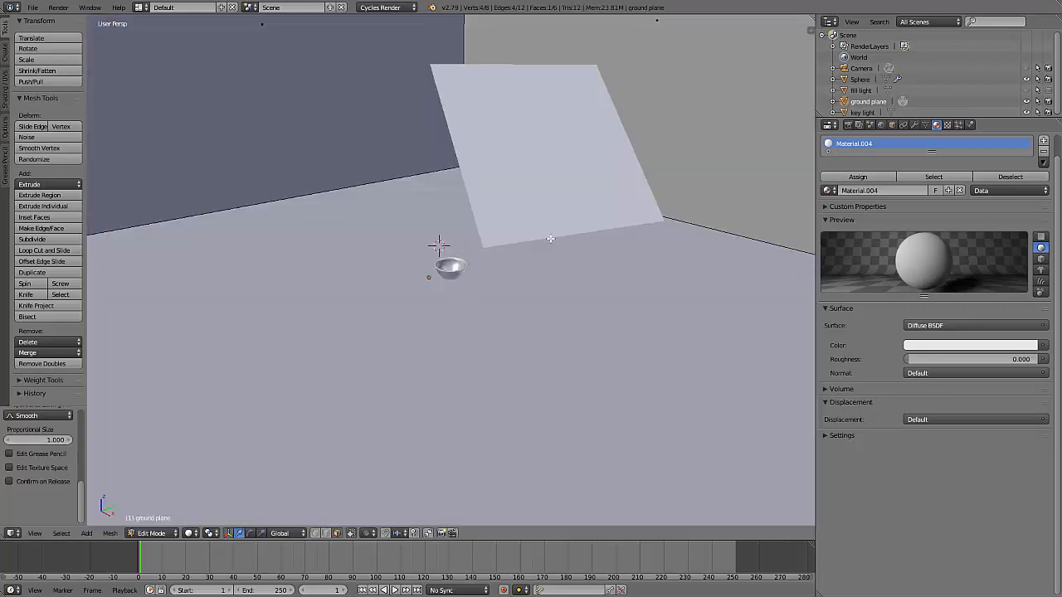
Finish editing the ground plane's mesh and show the enclosed bowl scene in rendered shading
mouse_move(571, 265)
middle_down()
mouse_move(589, 249)
mouse_move(578, 247)
mouse_move(611, 241)
mouse_move(587, 268)
mouse_move(611, 273)
mouse_move(559, 275)
middle_up()
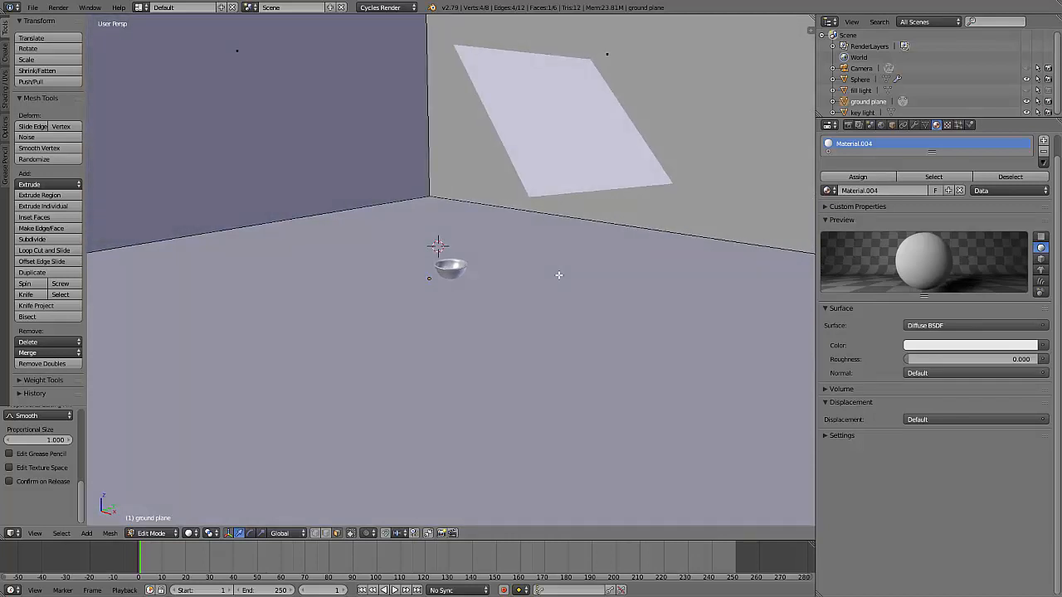
key(Tab)
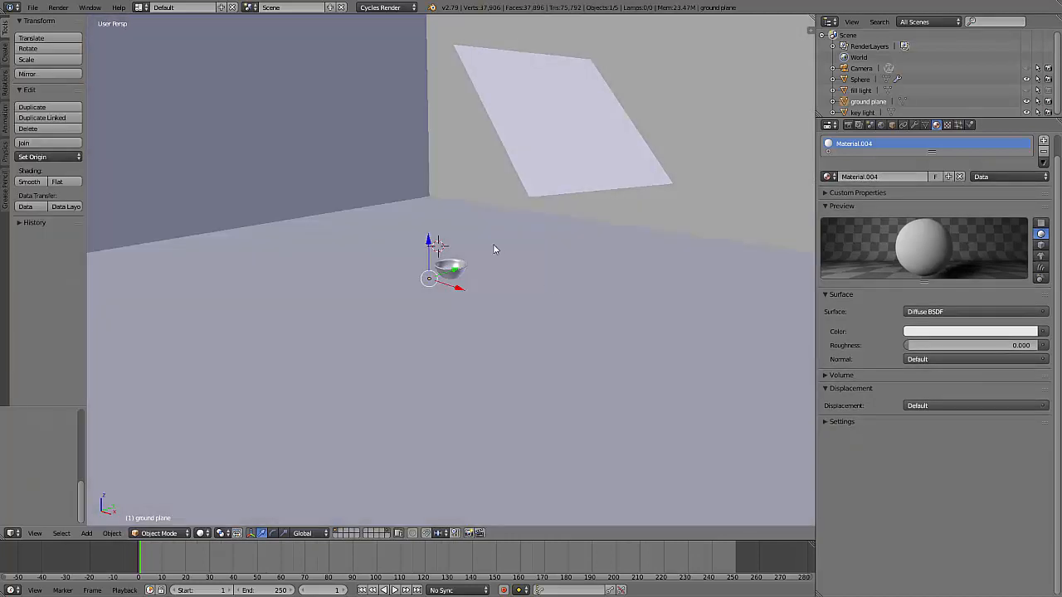
scroll(474, 282, up, 8)
key(shift+z)
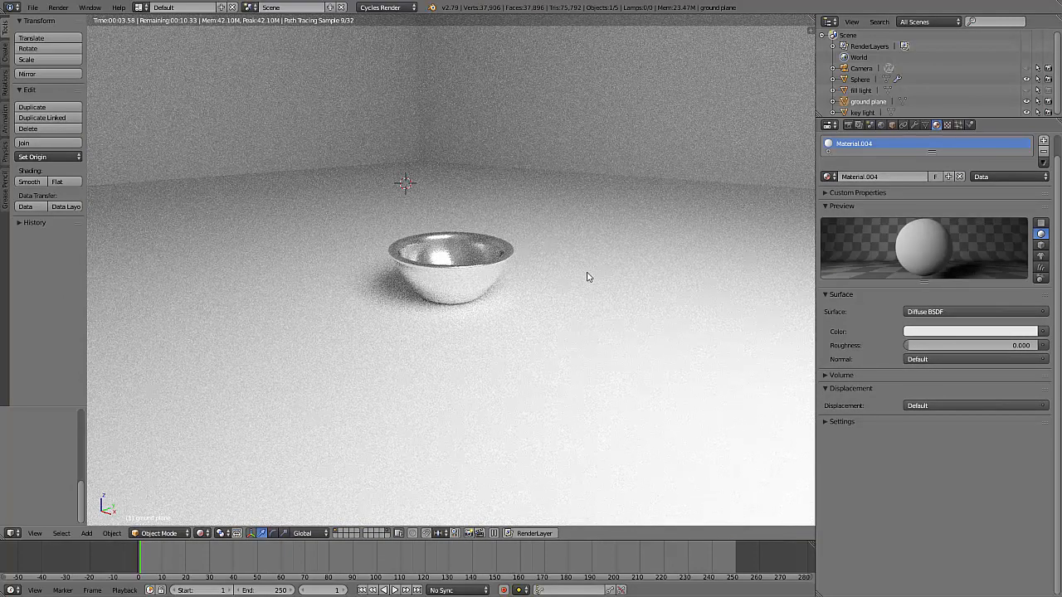
Select the bowl and set its metallic material's roughness to 0
middle_drag(453, 282, 515, 302)
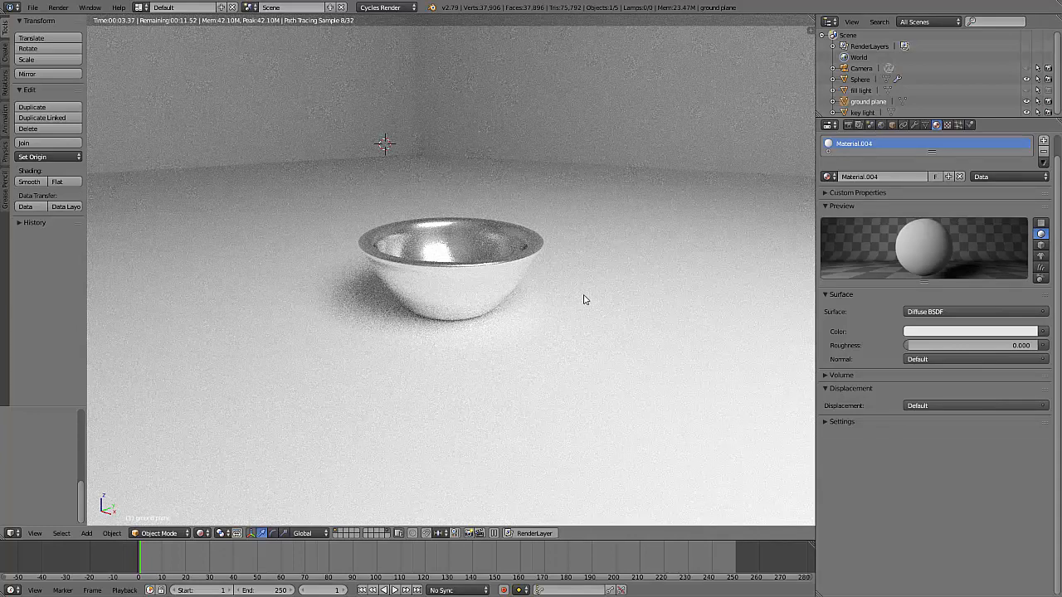
right_click(455, 266)
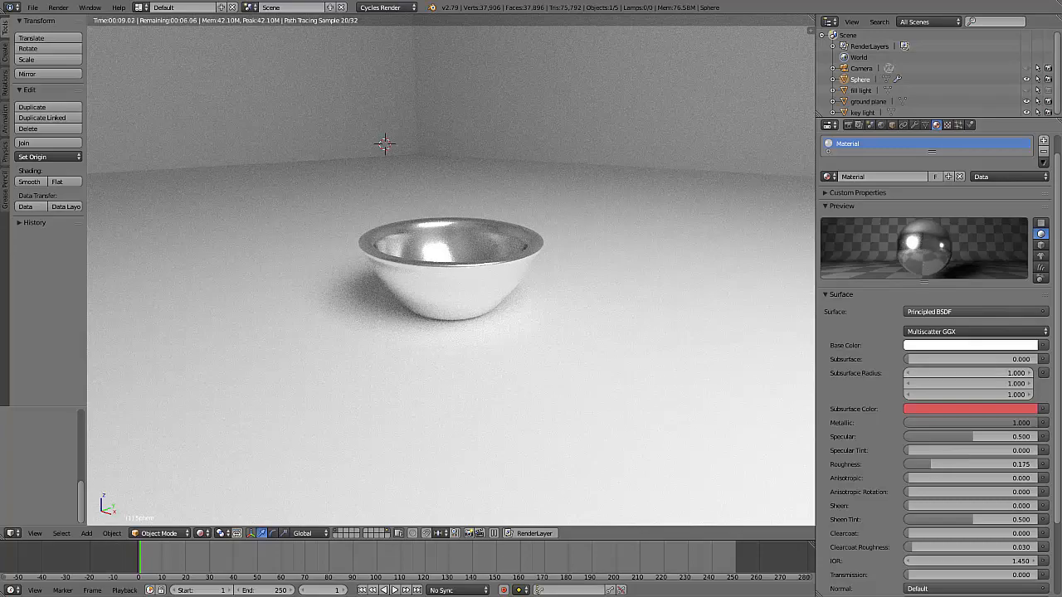
drag(946, 464, 784, 327)
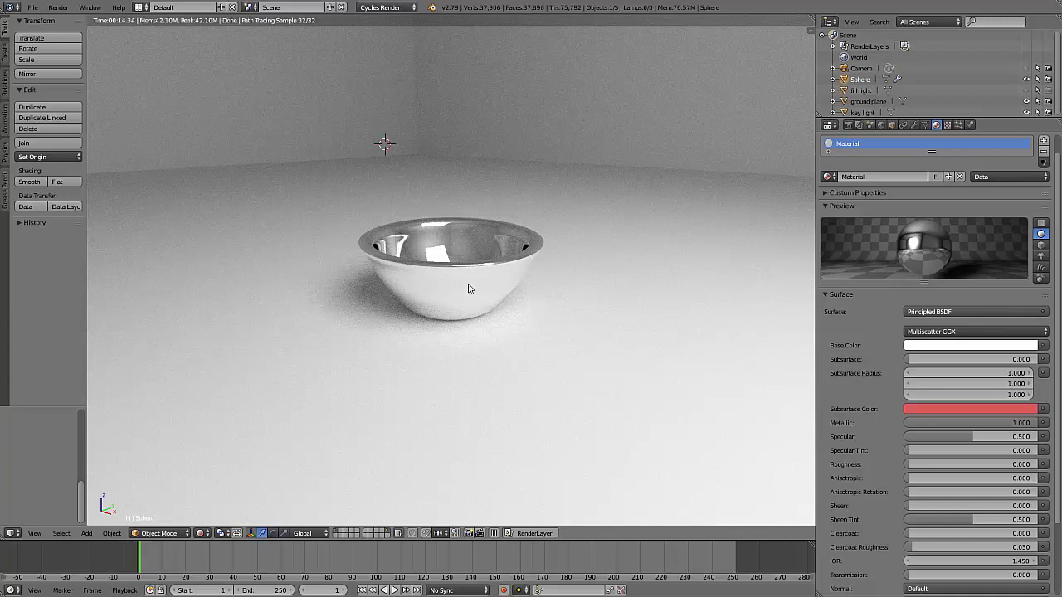
Open the bowl for mesh editing in solid shading and clear the current face selection
key(Tab)
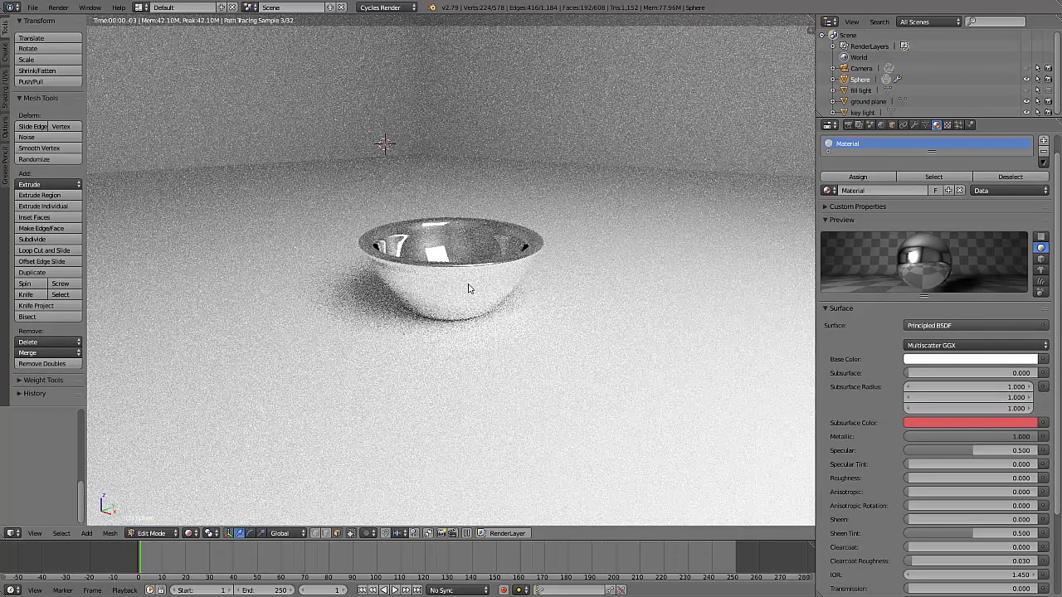
key(shift+z)
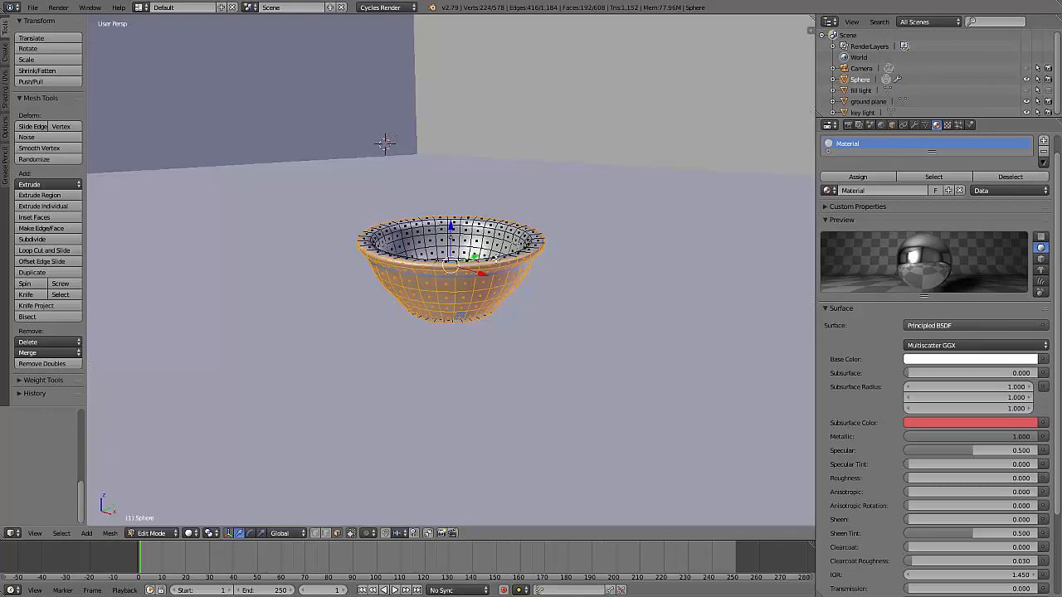
key(Tab)
key(Tab)
key(a)
middle_drag(503, 291, 486, 271)
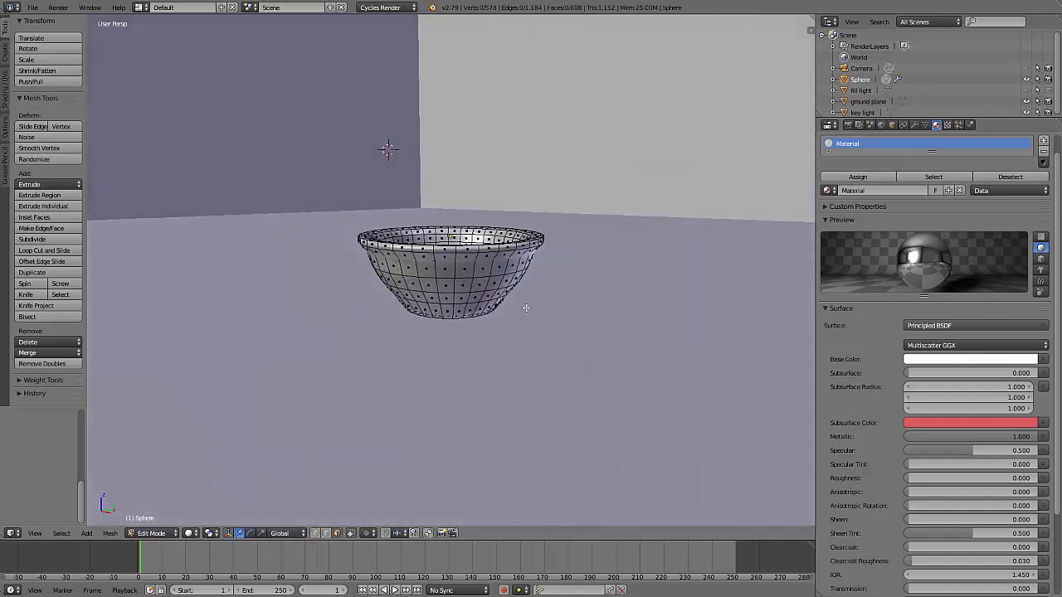
Select the face loops around the bowl's outer wall, from the rim's outer edge down to the base
alt+click(456, 250)
scroll(457, 247, up, 2)
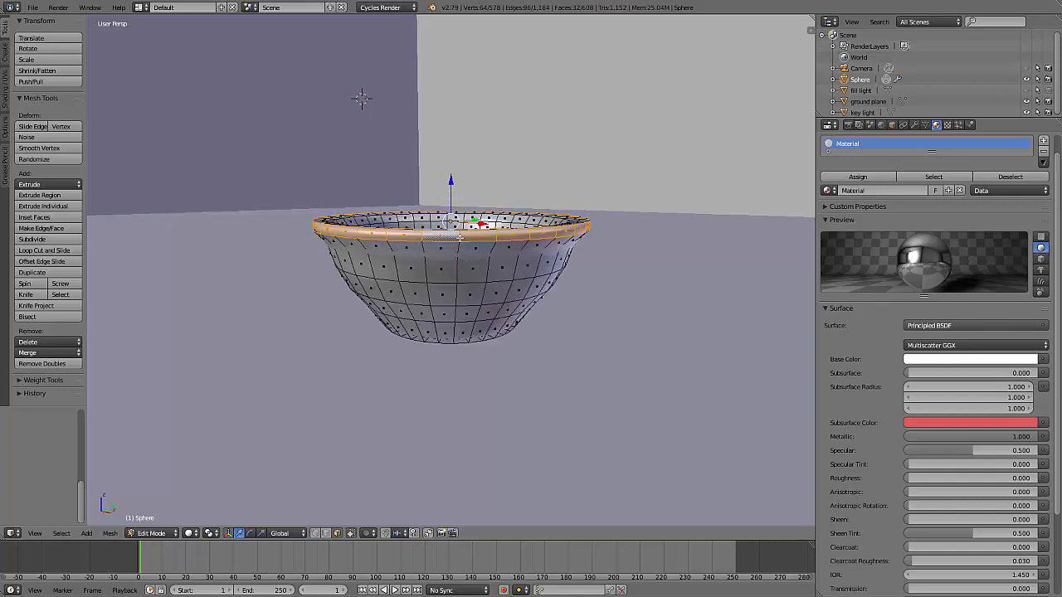
alt+click(457, 246)
alt+click(456, 270)
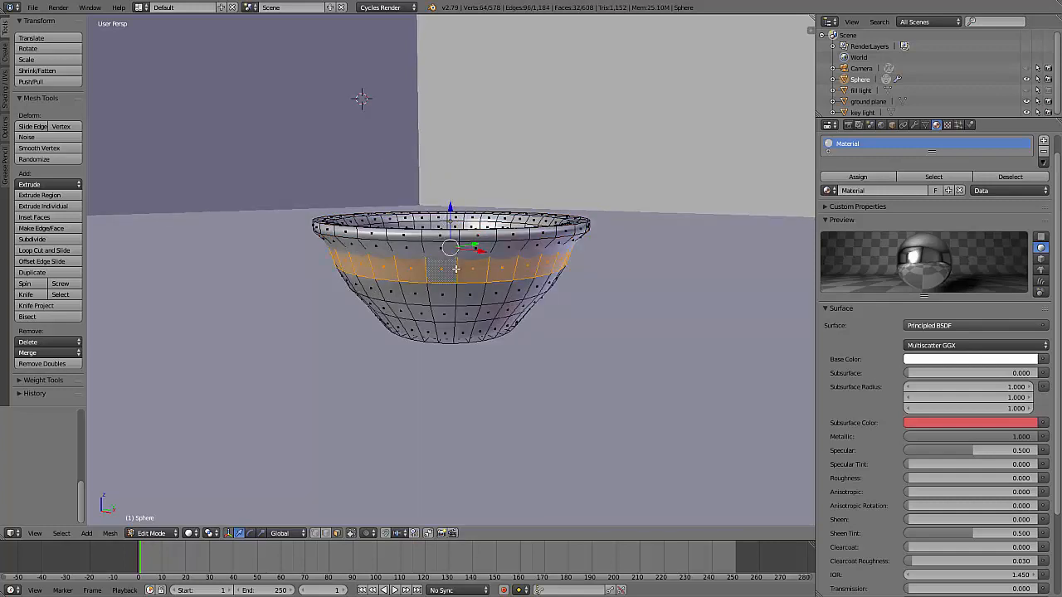
alt+shift+click(457, 249)
alt+shift+click(462, 237)
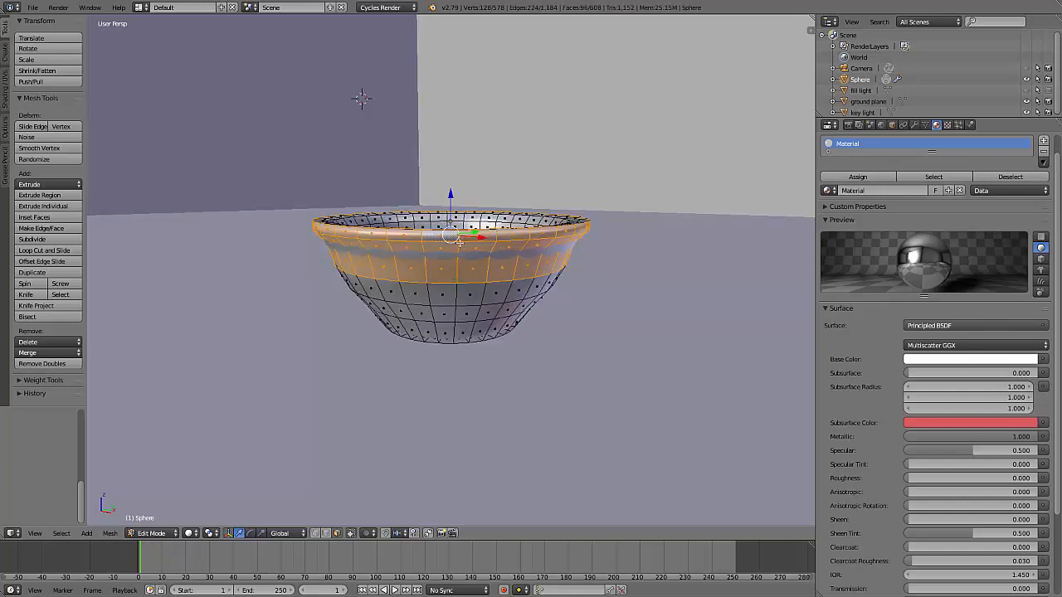
alt+shift+click(462, 295)
alt+shift+click(455, 316)
alt+shift+click(455, 333)
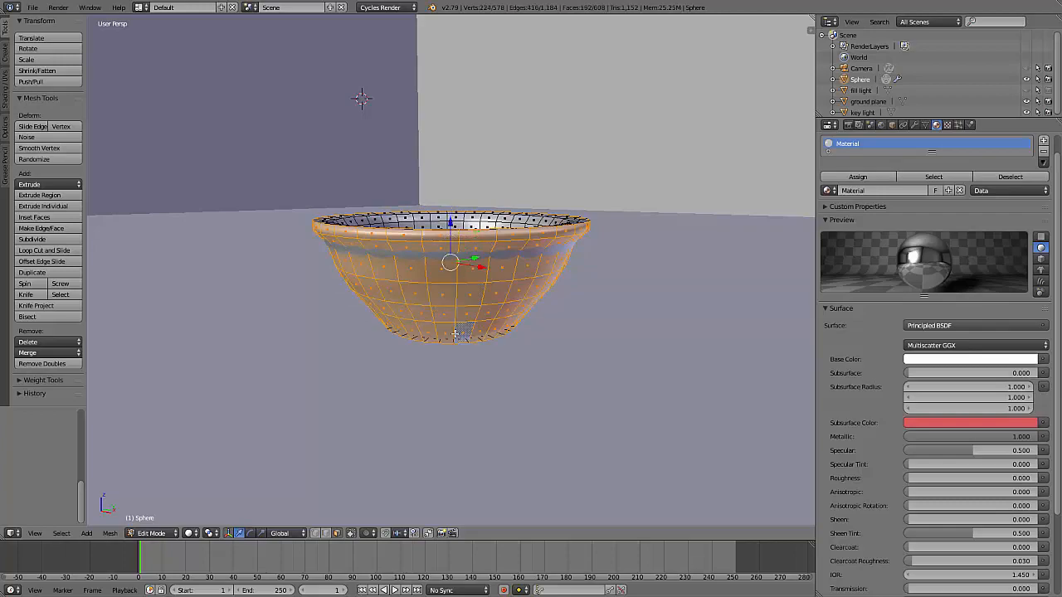
Try scaling the outer-wall faces to about 0.92 to thin the bowl's rim, and undo the scaling
middle_drag(485, 312, 615, 288)
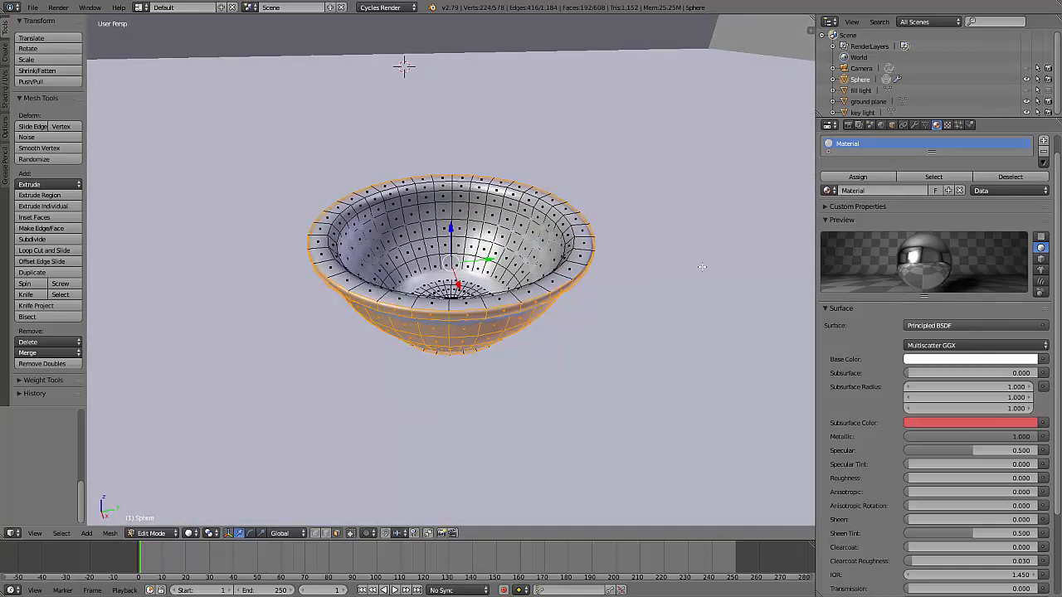
key(s)
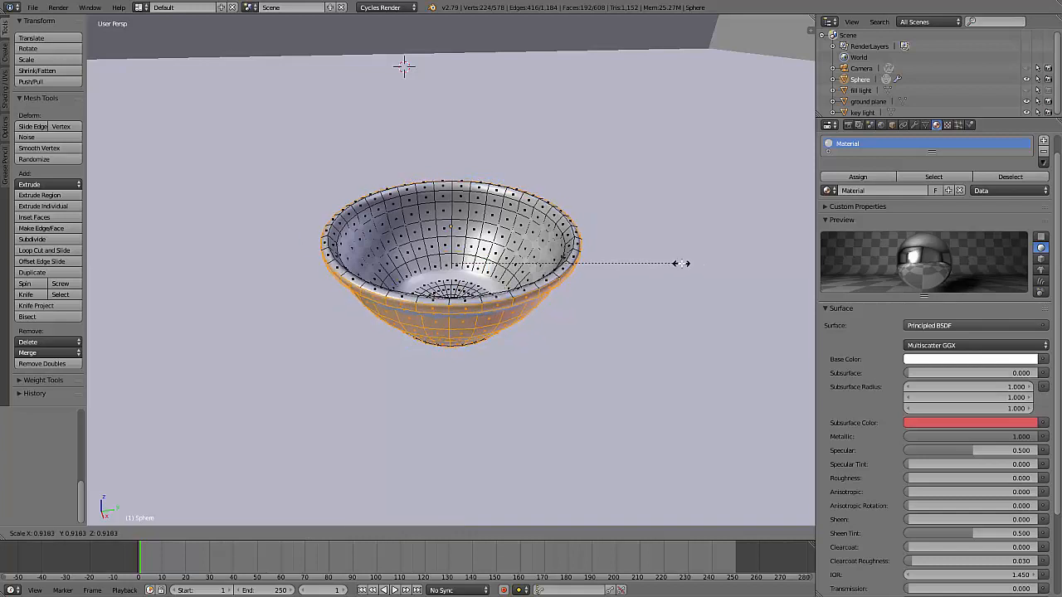
click(686, 263)
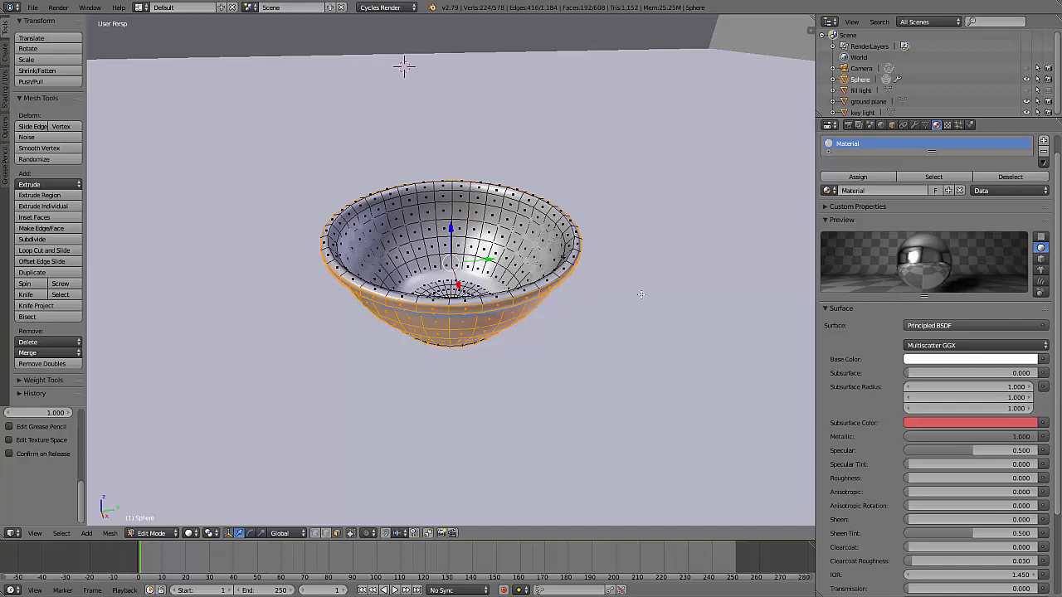
key(ctrl+z)
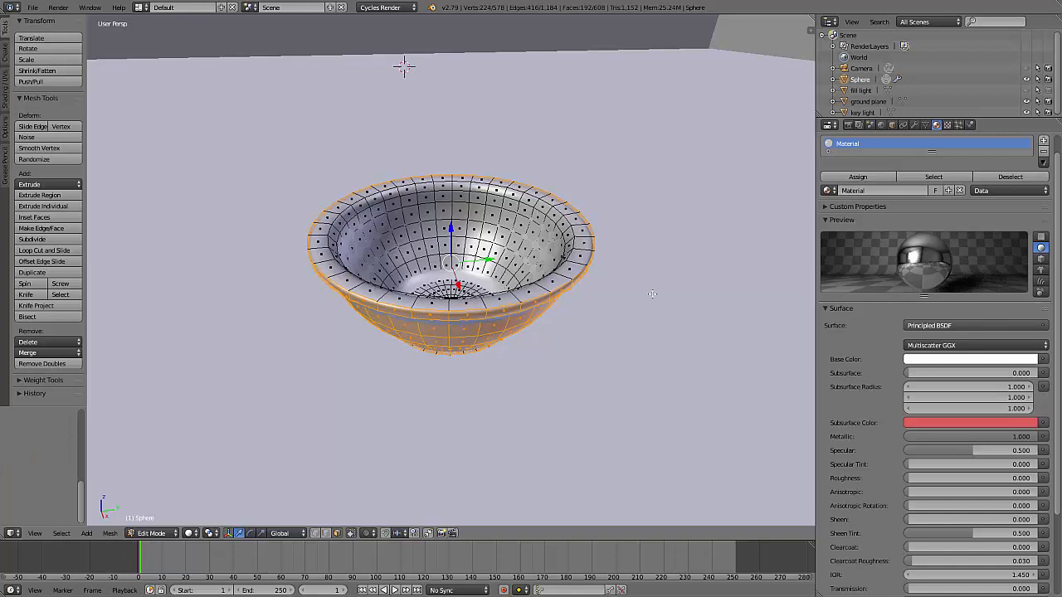
Try thinning the bowl by selecting the entire mesh and applying Shrink/Fatten by about -0.03
key(a)
key(a)
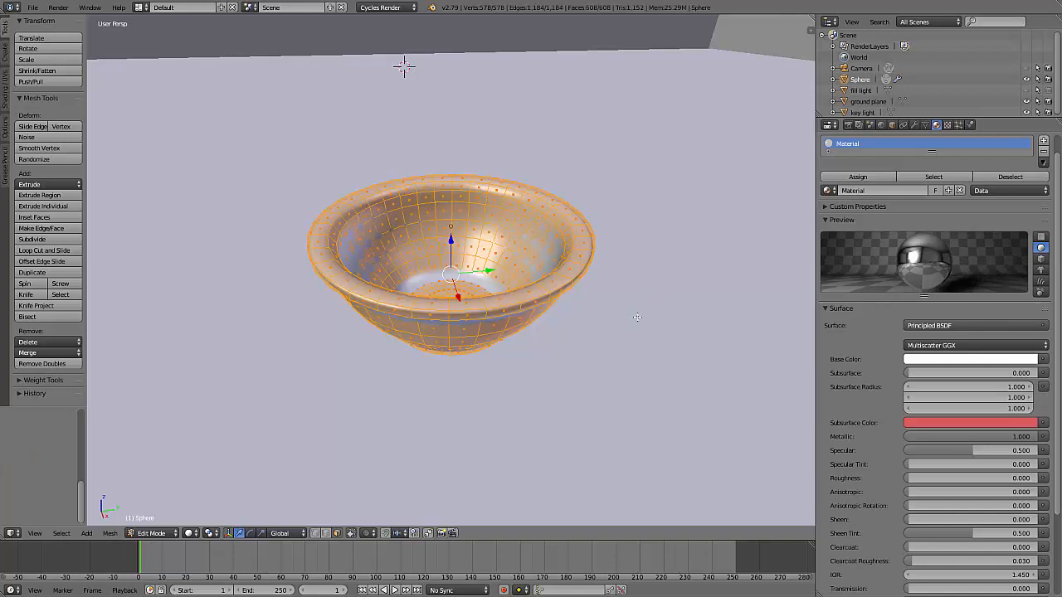
key(alt+s)
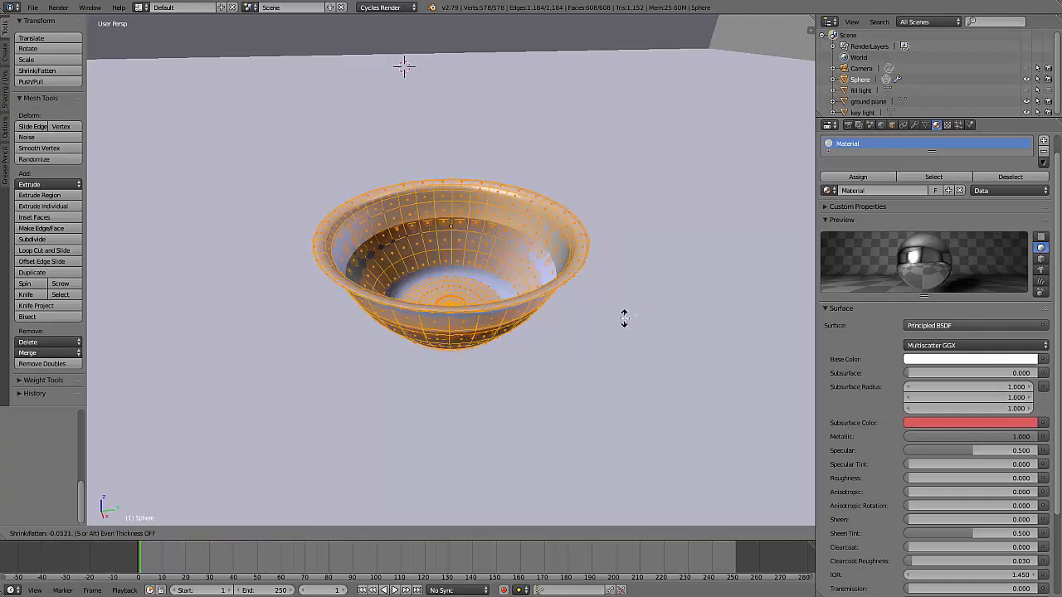
click(624, 317)
middle_drag(624, 318, 621, 382)
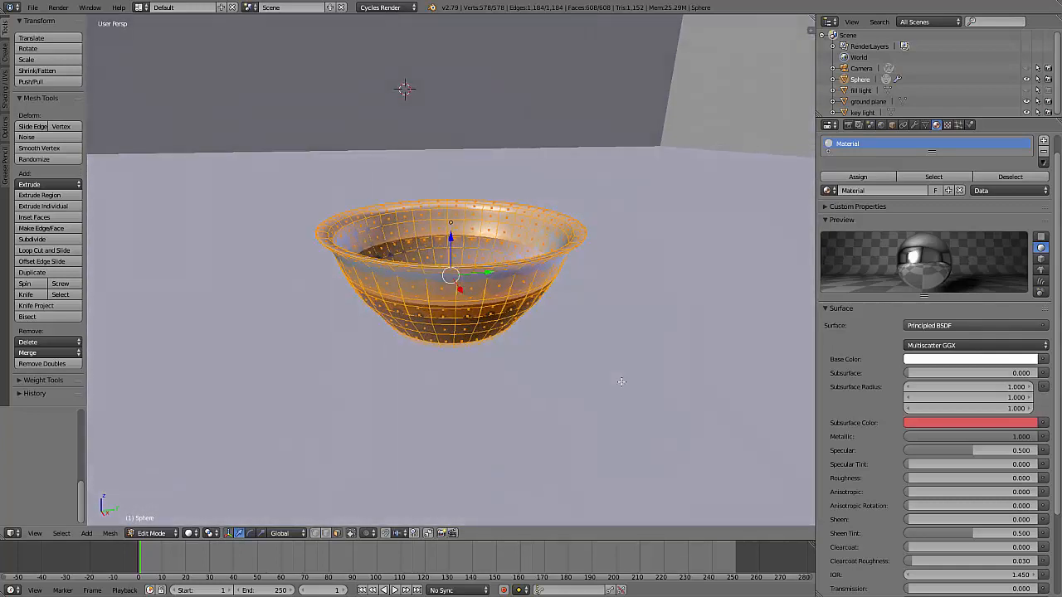
Reselect only the bowl's outer-wall face loops from the rim's edge to the base
right_click(459, 269)
alt+right_click(459, 269)
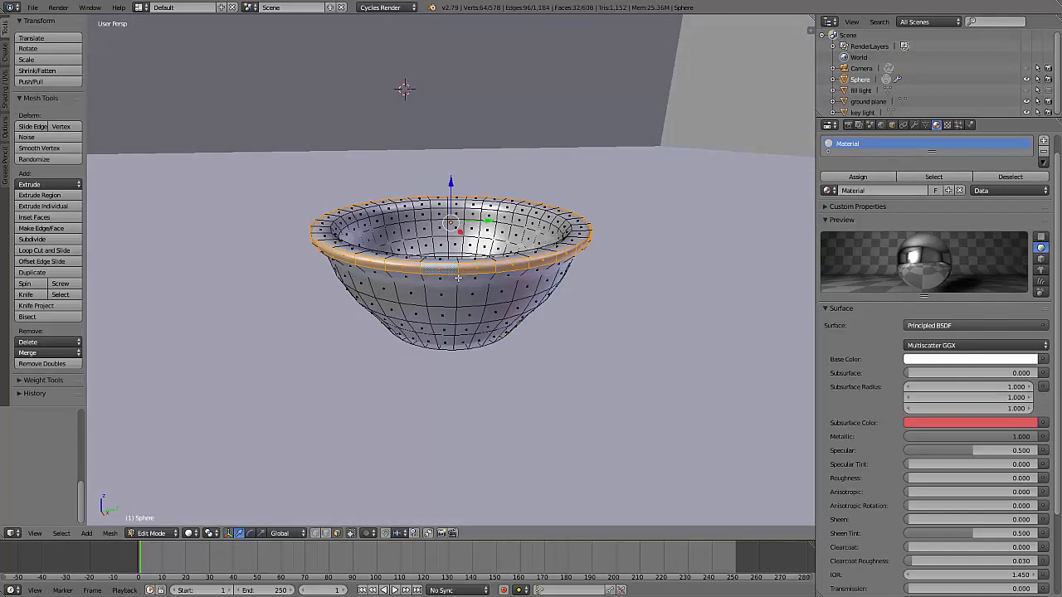
alt+shift+right_click(457, 287)
alt+shift+right_click(456, 300)
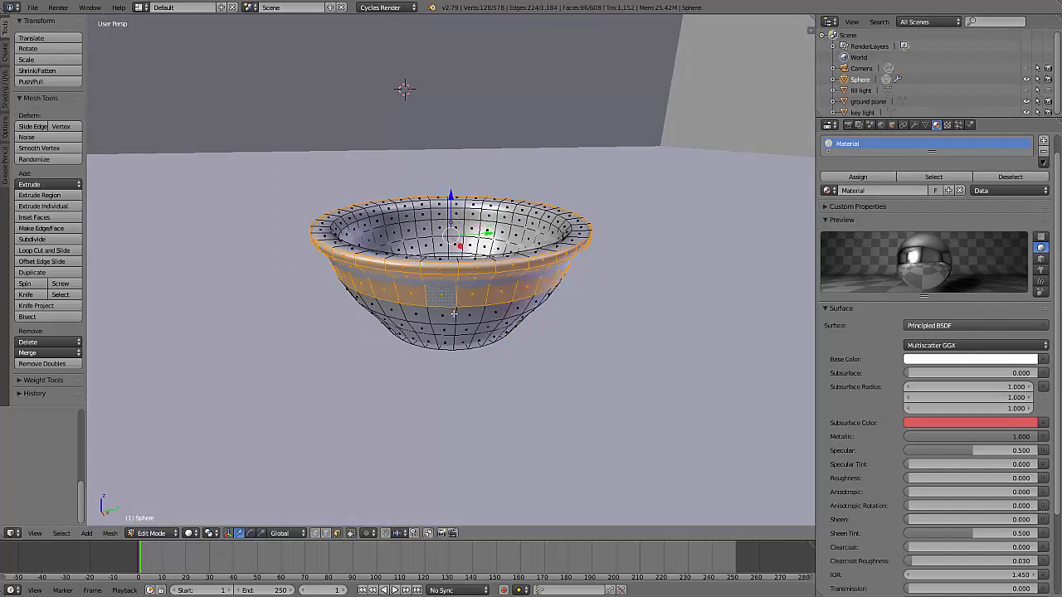
alt+shift+right_click(454, 315)
alt+shift+right_click(454, 330)
alt+shift+right_click(455, 342)
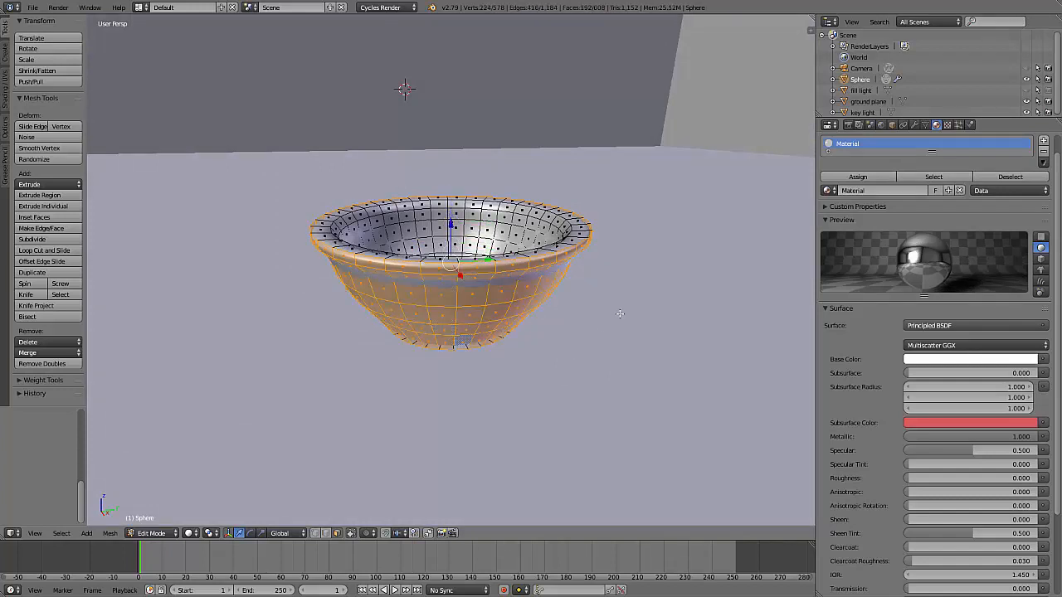
Scale the selected outer-wall faces to about 0.93 and move them slightly upward along Z
middle_drag(620, 314, 636, 316)
key(s)
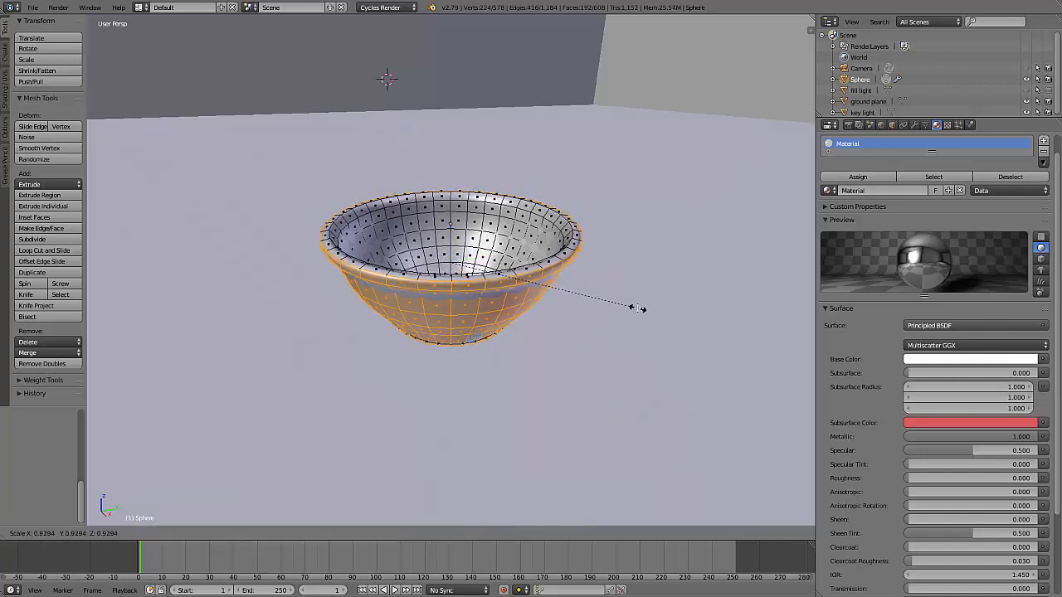
click(637, 308)
drag(451, 226, 452, 223)
Stretch the outer-wall faces along the global Z axis by a factor of about 1.05
middle_drag(576, 337, 578, 289)
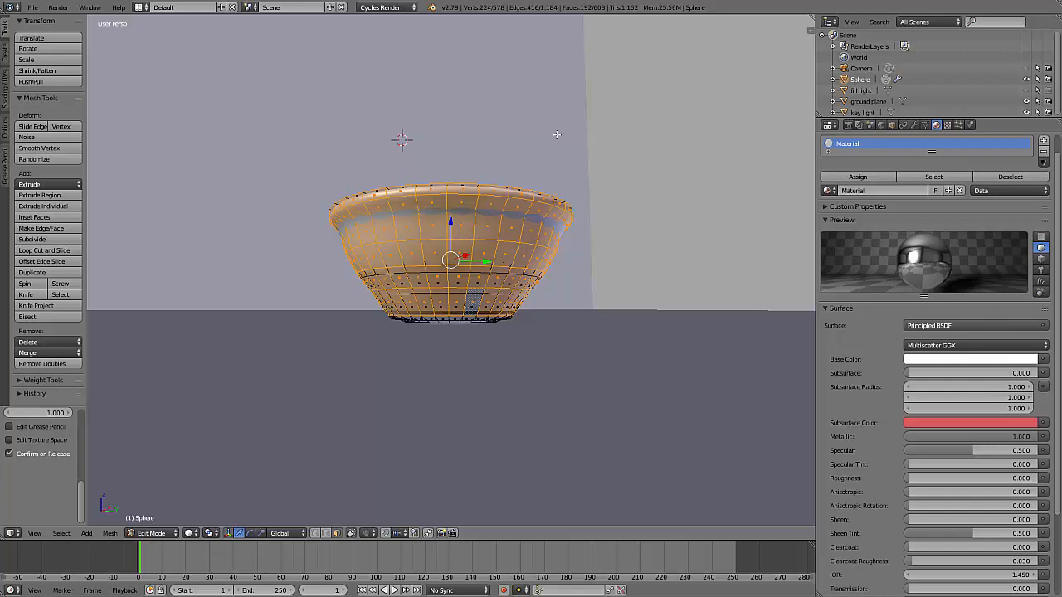
key(s)
key(z)
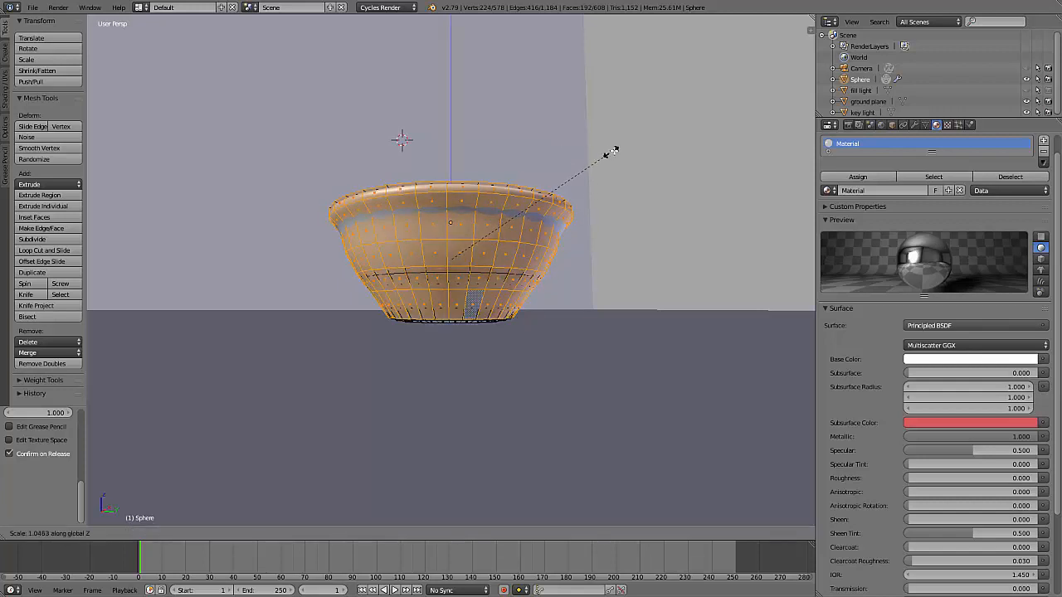
click(622, 148)
Scale the outer-wall faces along global Z to about 0.94 and nudge them slightly upward
middle_drag(594, 211, 485, 260)
middle_drag(450, 220, 455, 257)
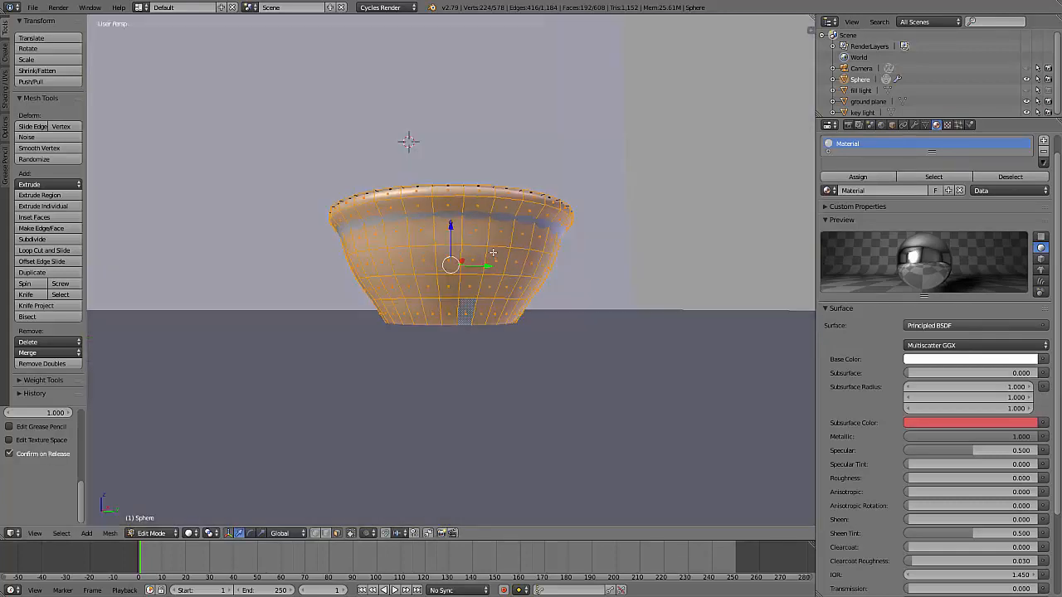
key(s)
key(z)
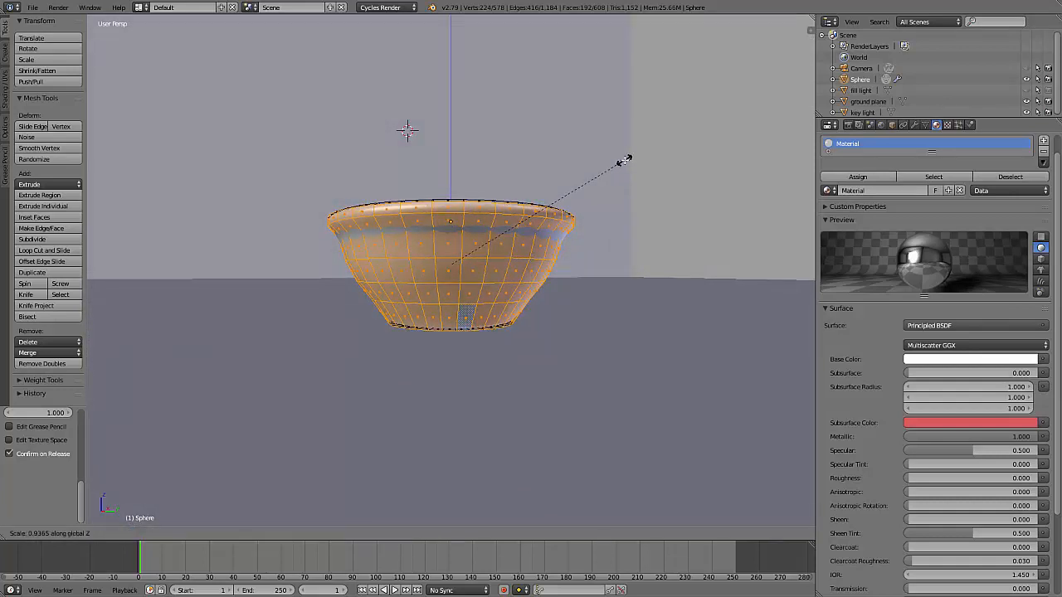
click(624, 160)
middle_drag(607, 263, 611, 281)
drag(450, 228, 451, 225)
middle_drag(599, 302, 564, 307)
Return the bowl to Object Mode and inspect its reflections in rendered shading from several angles
key(Tab)
key(shift+z)
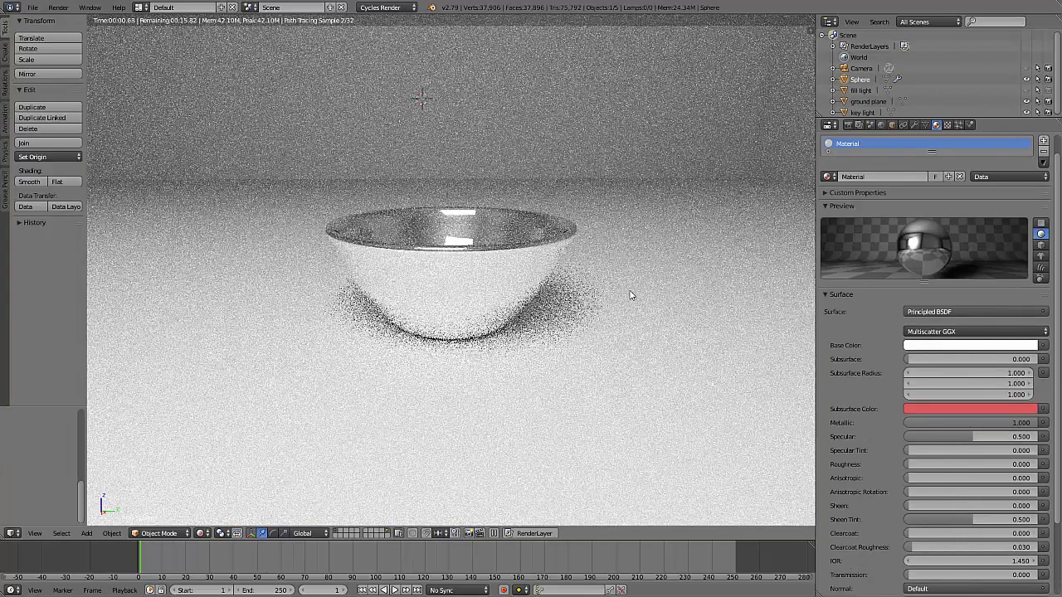
middle_drag(630, 294, 576, 404)
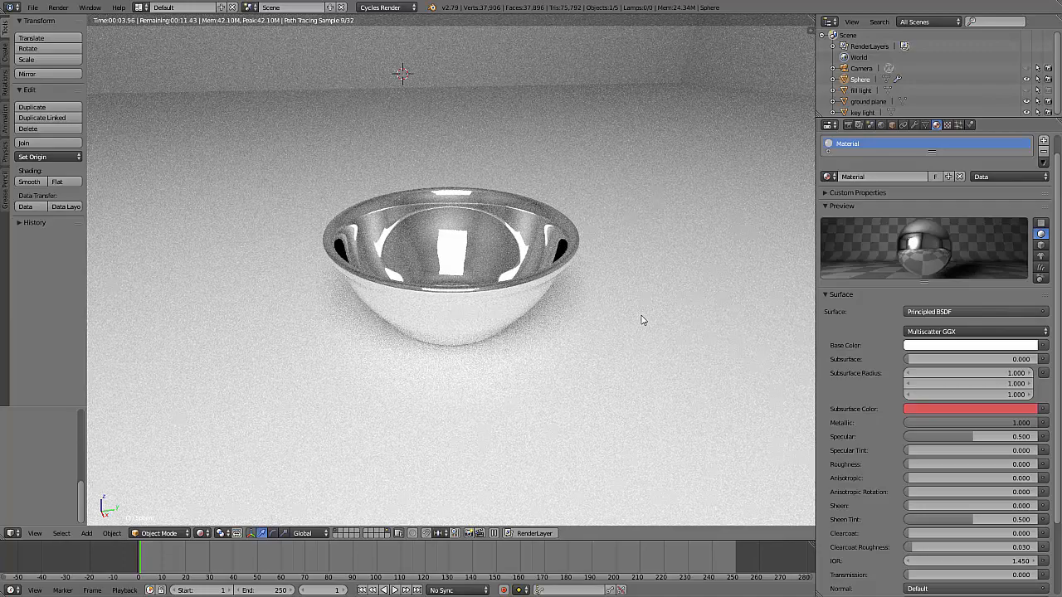
middle_drag(626, 349, 597, 357)
scroll(599, 302, down, 3)
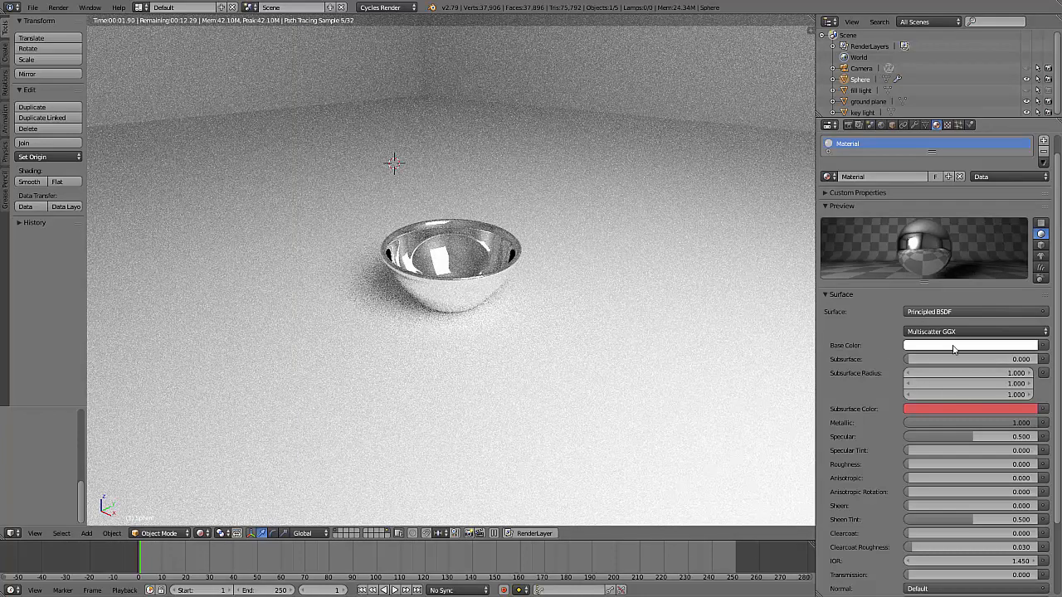
Set the bowl material's base color to the hex value C0E7D8
click(952, 347)
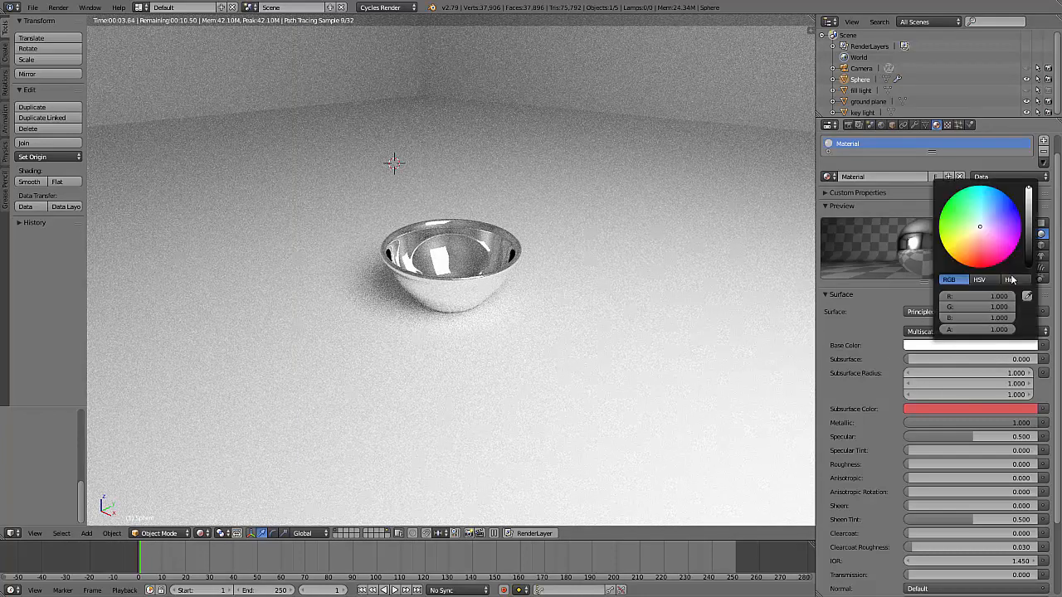
click(1011, 280)
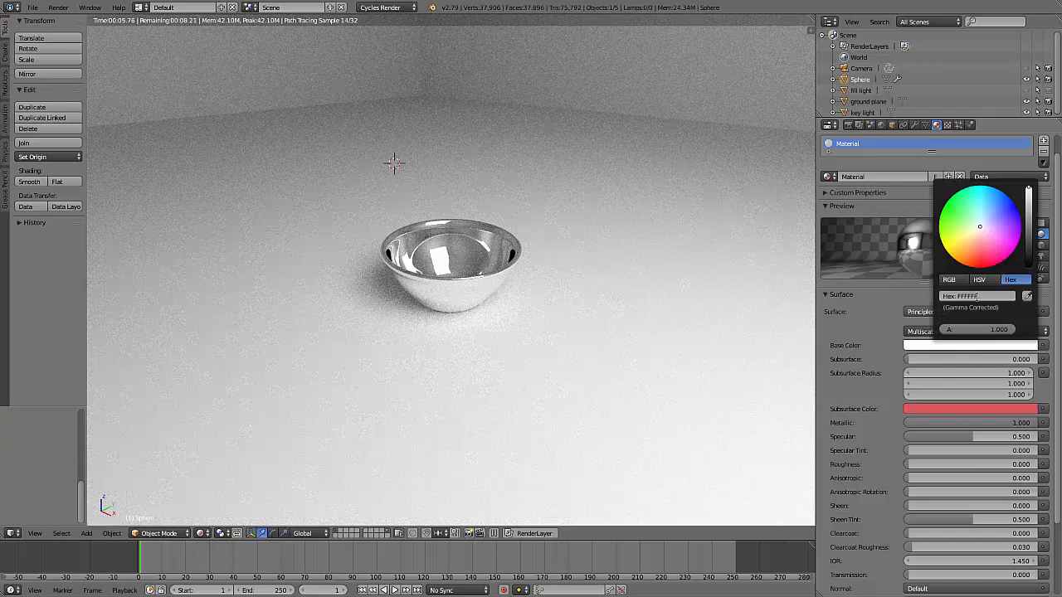
click(978, 296)
text(C0E7D8)
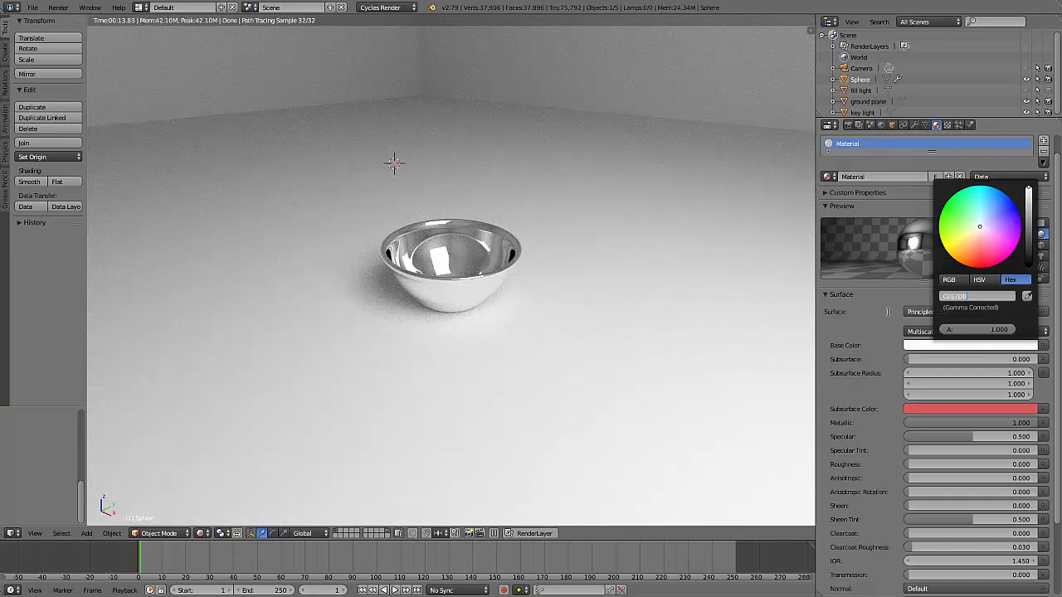
key(Return)
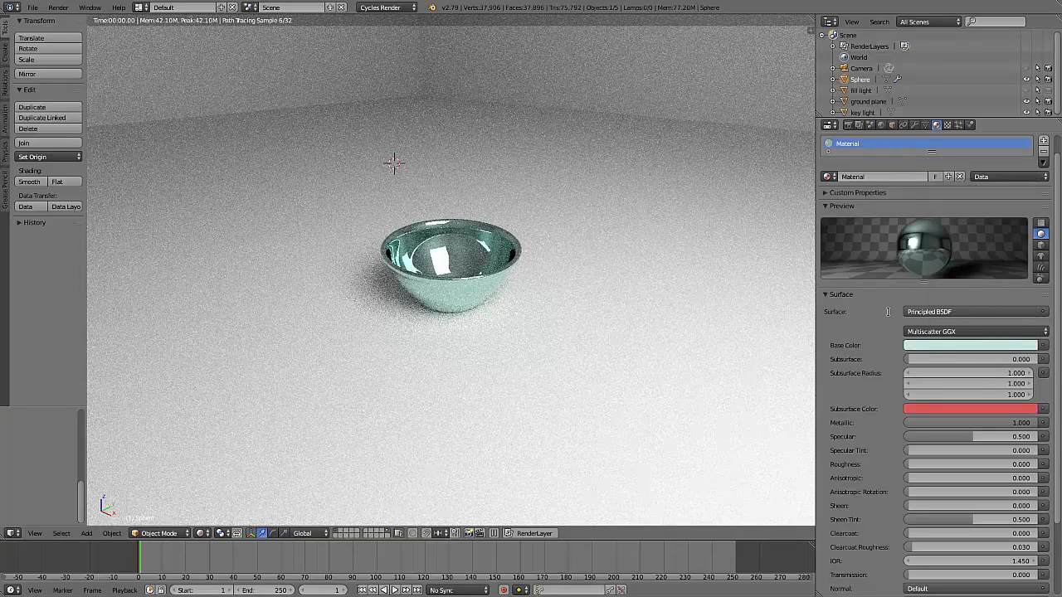
Set the bowl material's Metallic value to 0 and view the non-metallic bowl up close in the rendered viewport
drag(1012, 423, 888, 423)
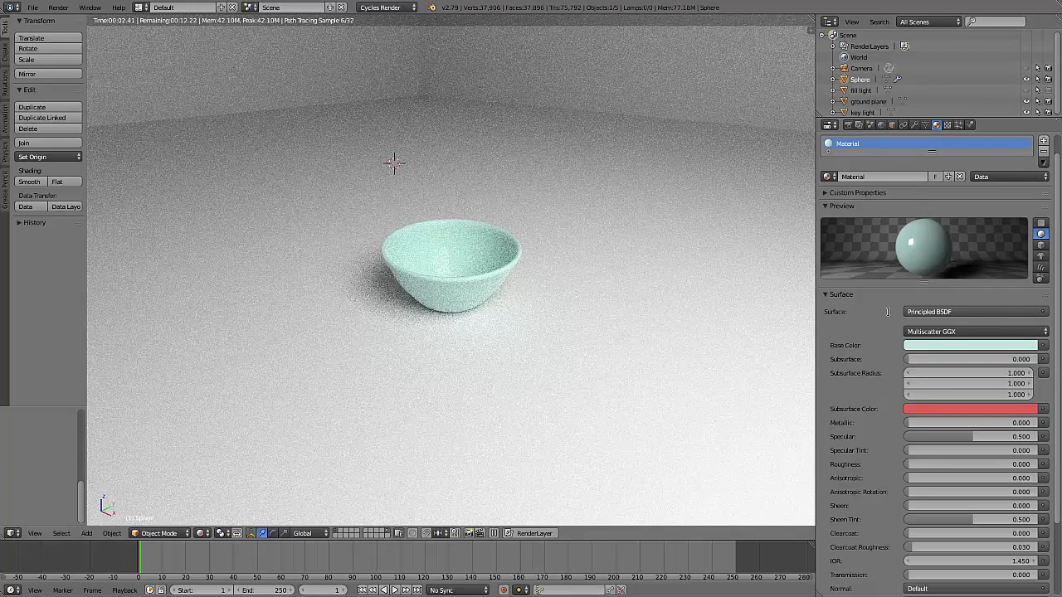
scroll(451, 269, up, 4)
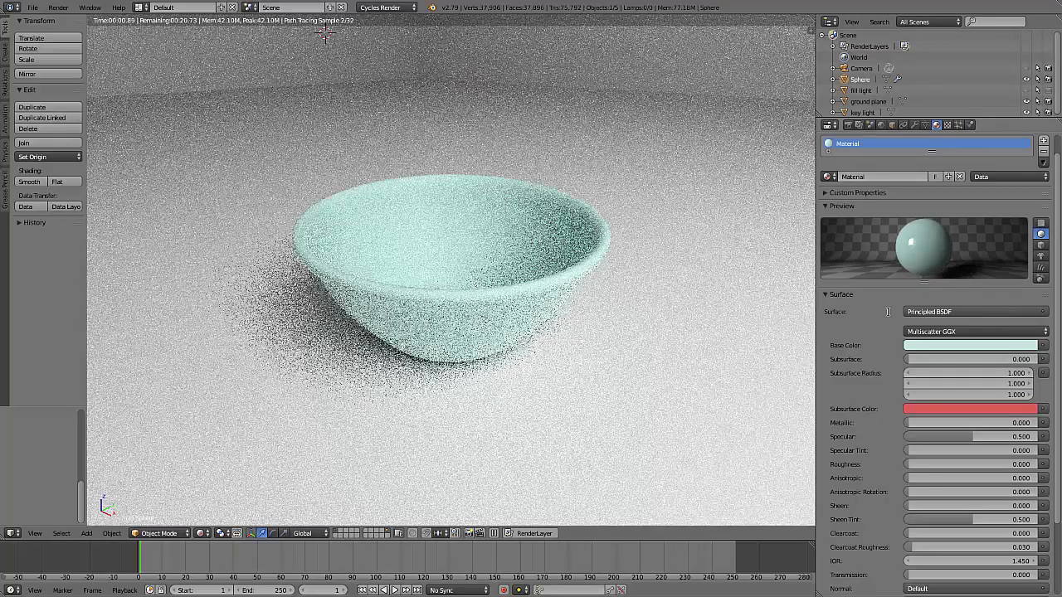
Change the bowl material's base color to red with hex E7252B, then lower its brightness to a dark red
click(971, 345)
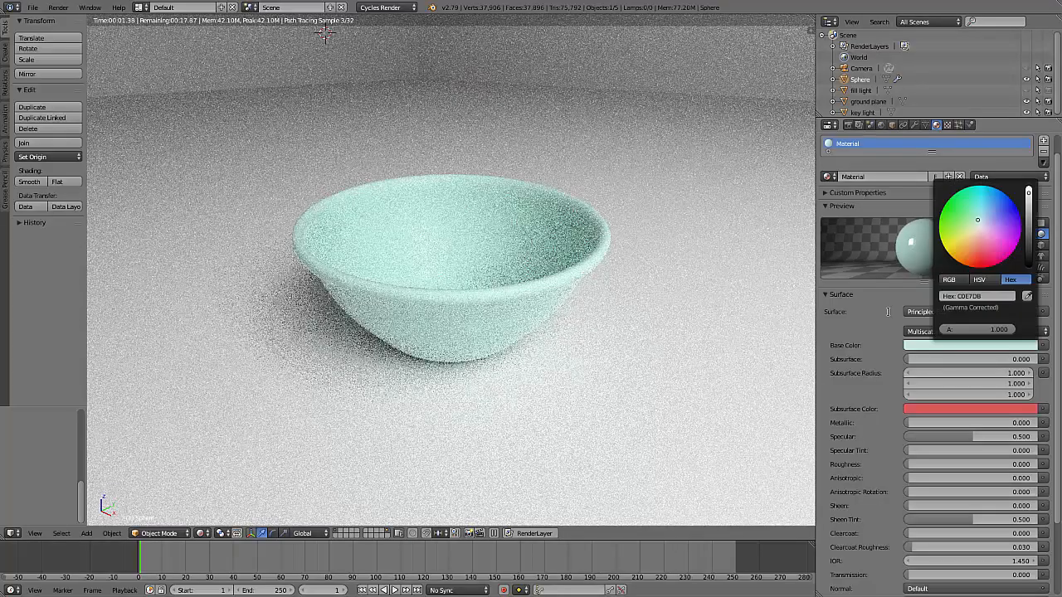
text(E7252B)
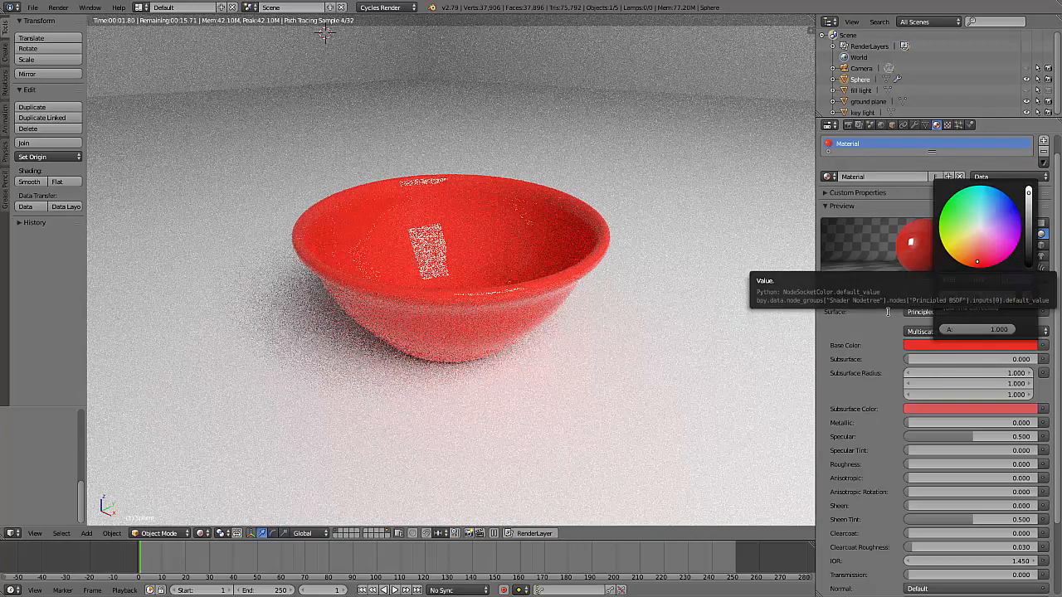
click(1029, 231)
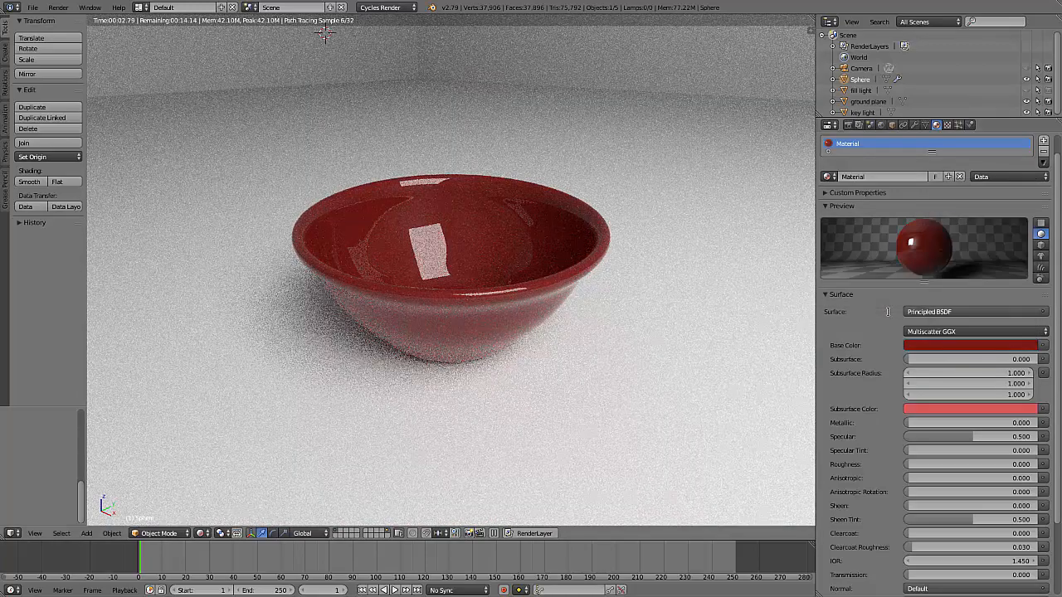
middle_drag(580, 320, 581, 295)
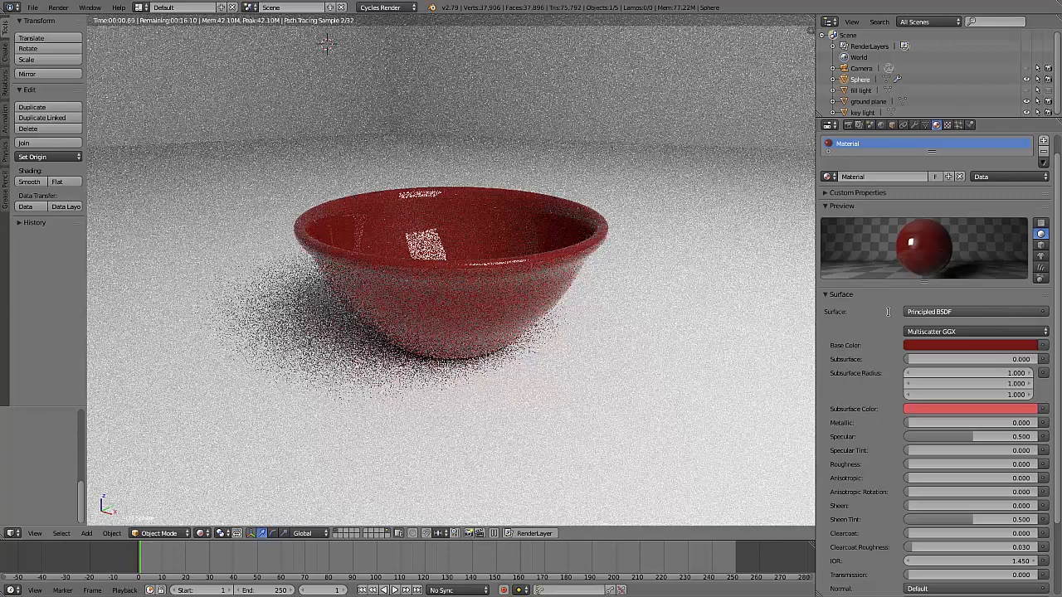